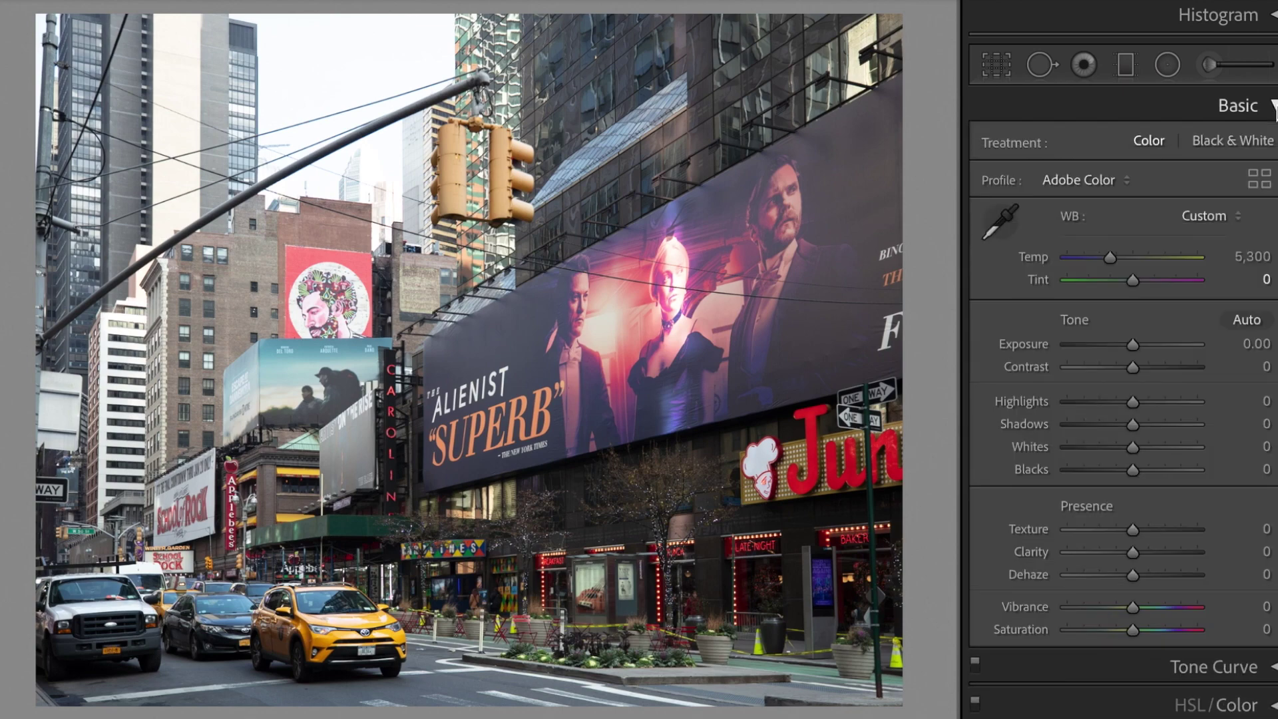
Set Tint to +5 and Contrast to −50 in the Basic panel.
{"action": "left_click", "coordinate": [1239, 282]}
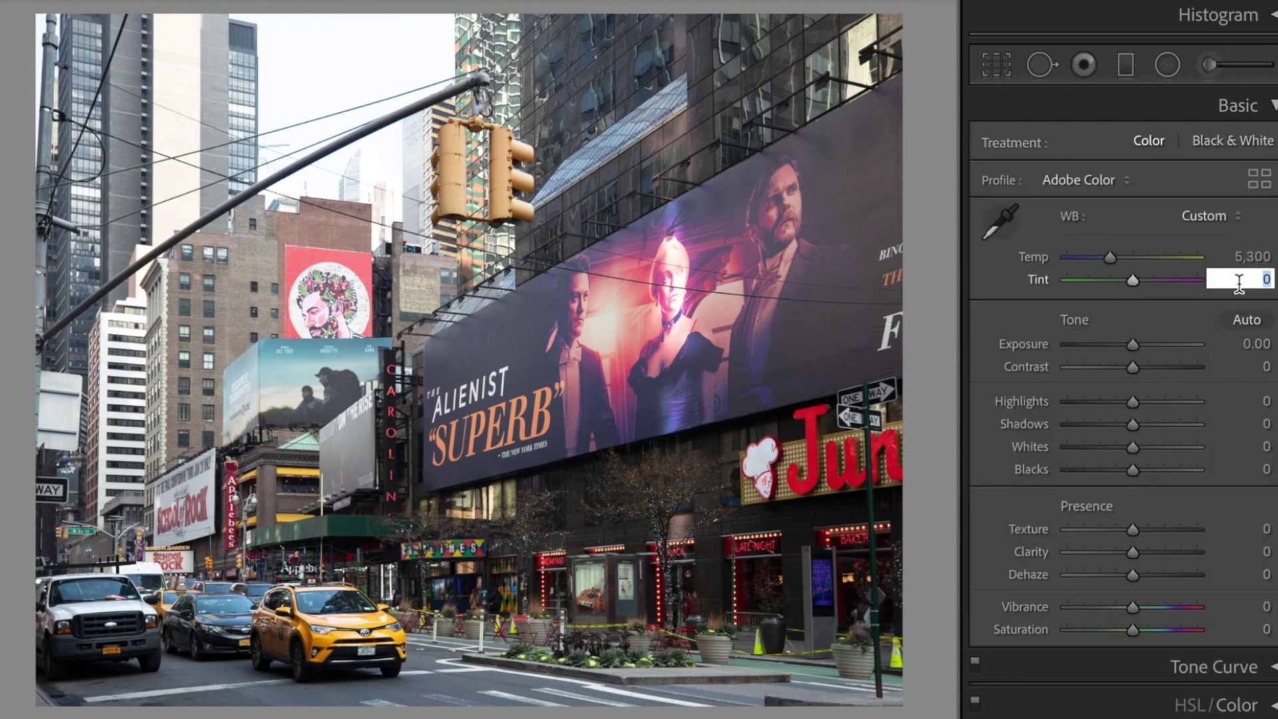
{"action": "type", "text": "5"}
{"action": "key", "text": "Tab"}
{"action": "key", "text": "Tab"}
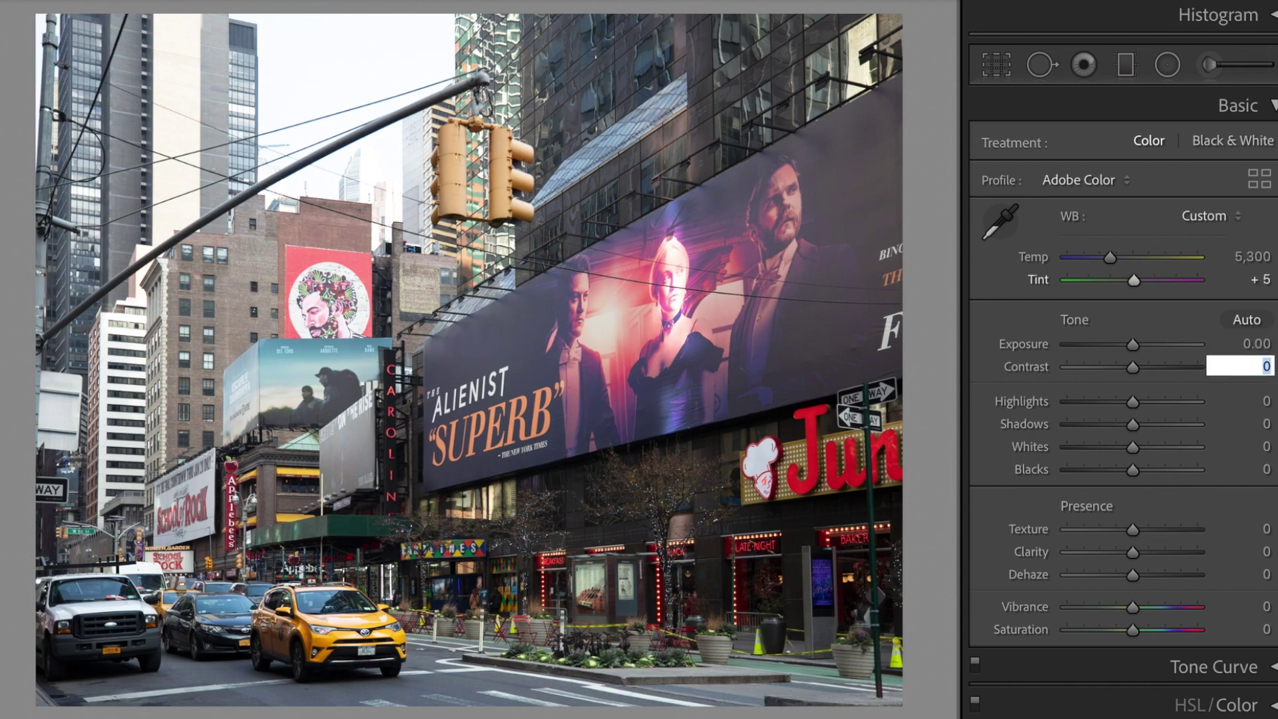
{"action": "type", "text": "-50"}
{"action": "key", "text": "Tab"}
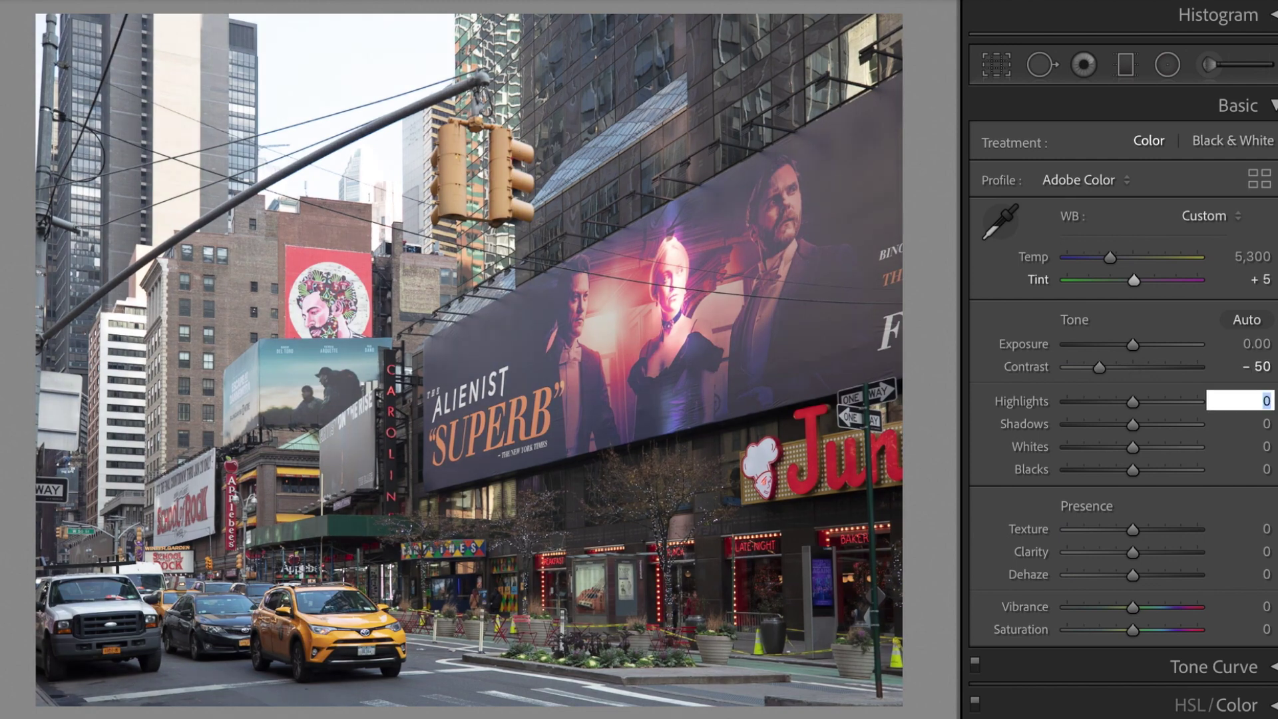
Enter Highlights −100, Shadows +70, Whites +60 and Blacks −20.
{"action": "type", "text": "-100"}
{"action": "key", "text": "Tab"}
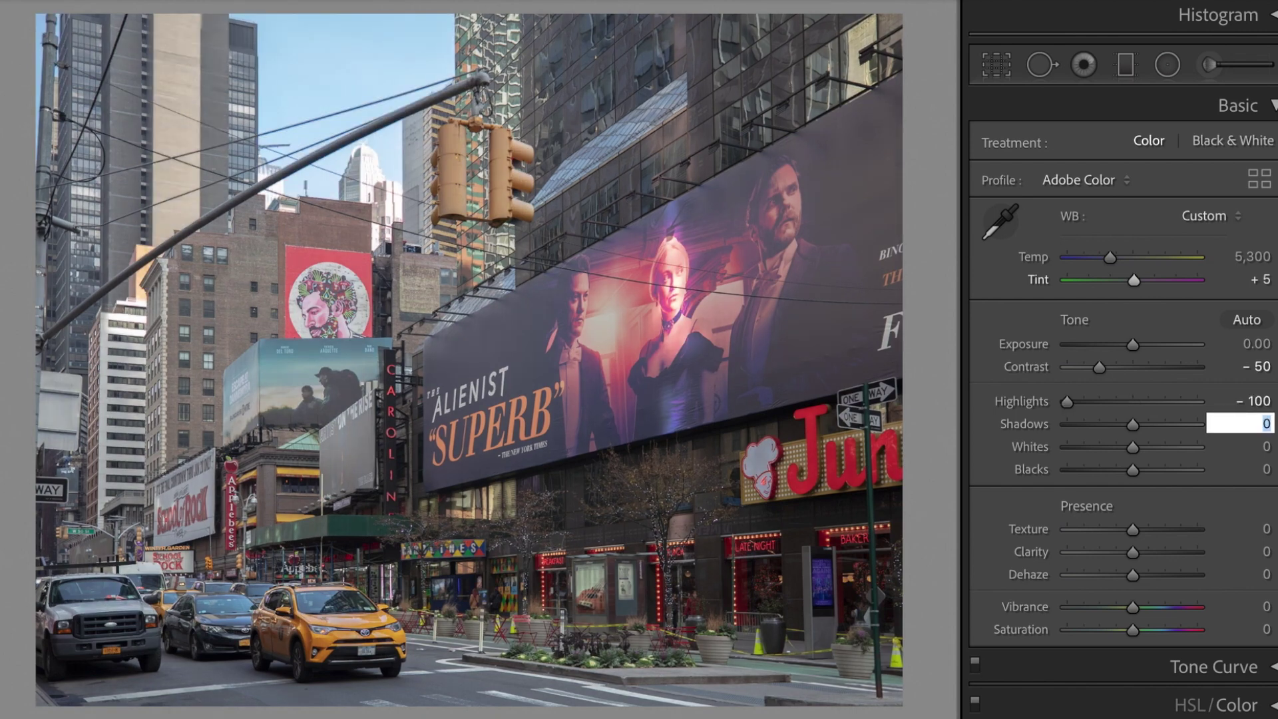
{"action": "type", "text": "70"}
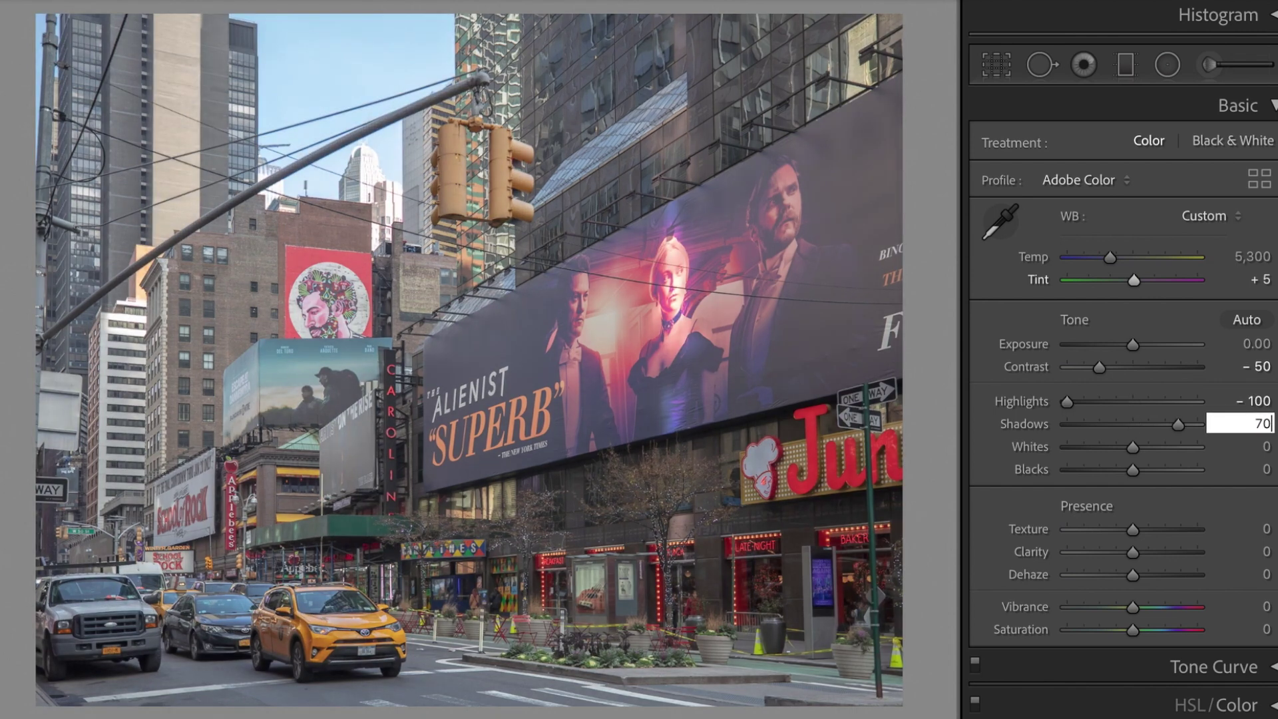
{"action": "key", "text": "Tab"}
{"action": "type", "text": "60"}
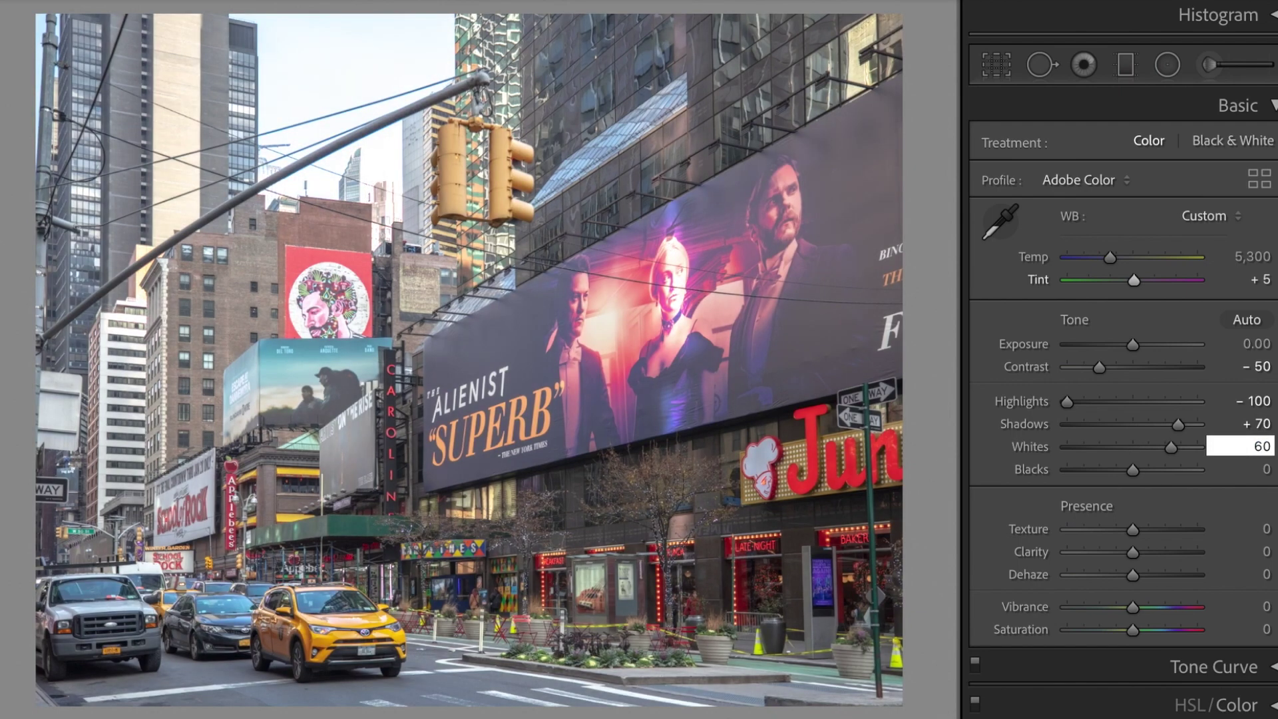
{"action": "key", "text": "Tab"}
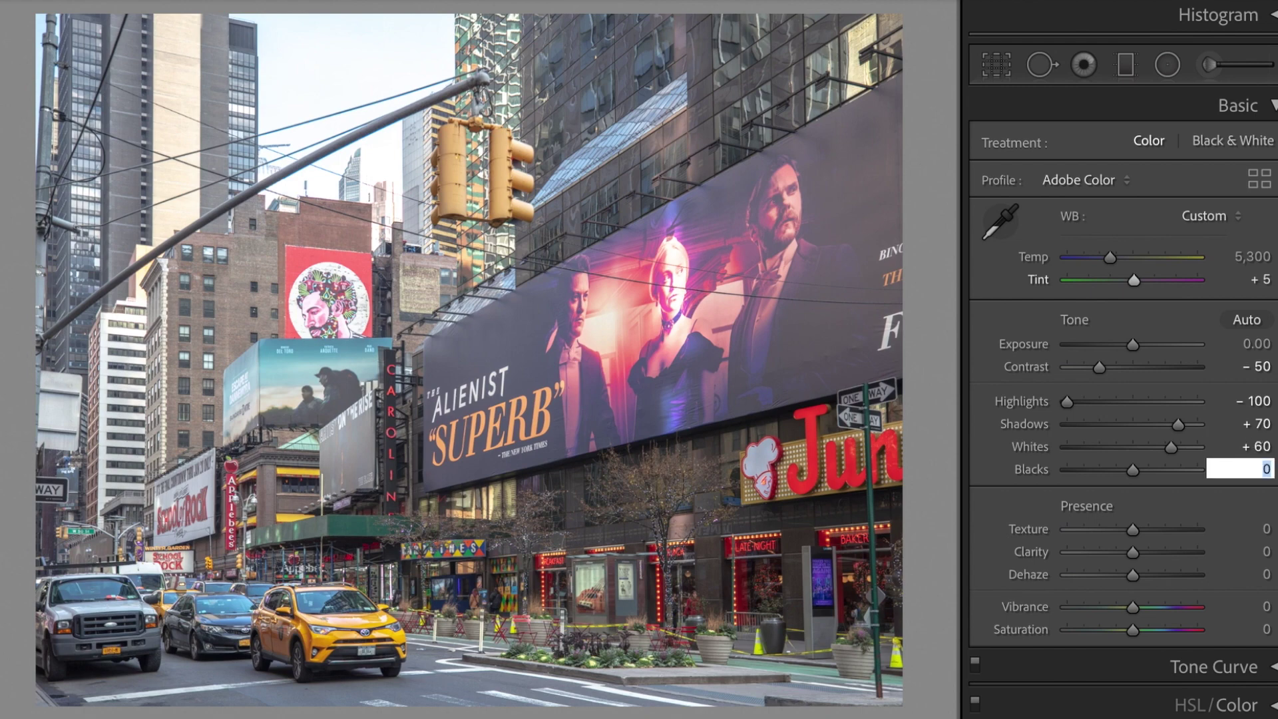
{"action": "type", "text": "-20"}
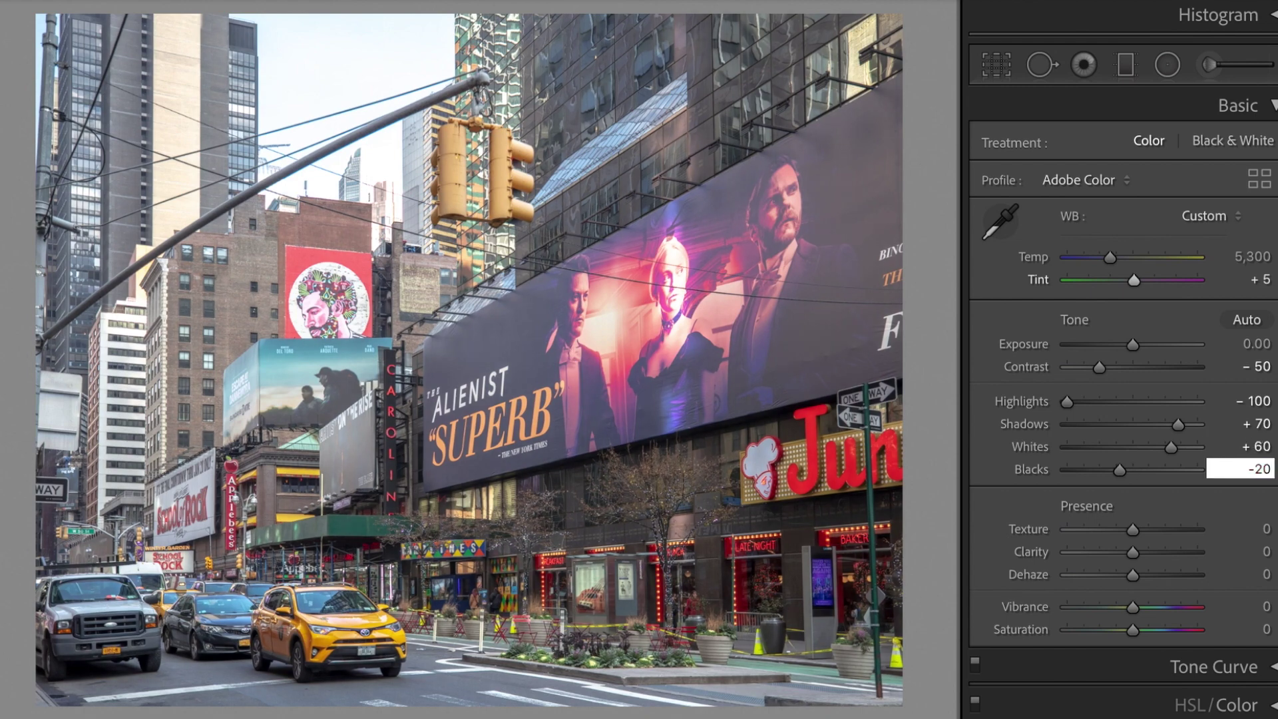
Set Clarity +20, Dehaze +30, Vibrance +10 and Saturation −15, leaving Texture unchanged.
{"action": "key", "text": "Tab"}
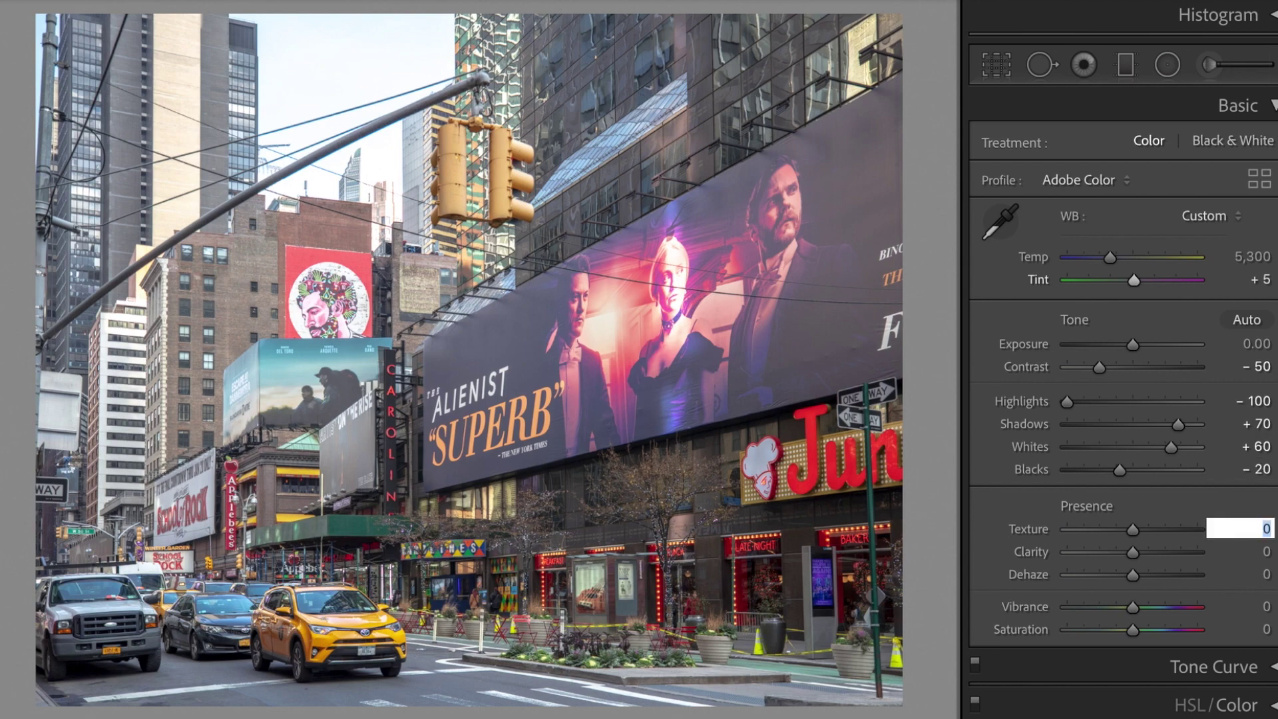
{"action": "key", "text": "Tab"}
{"action": "type", "text": "20"}
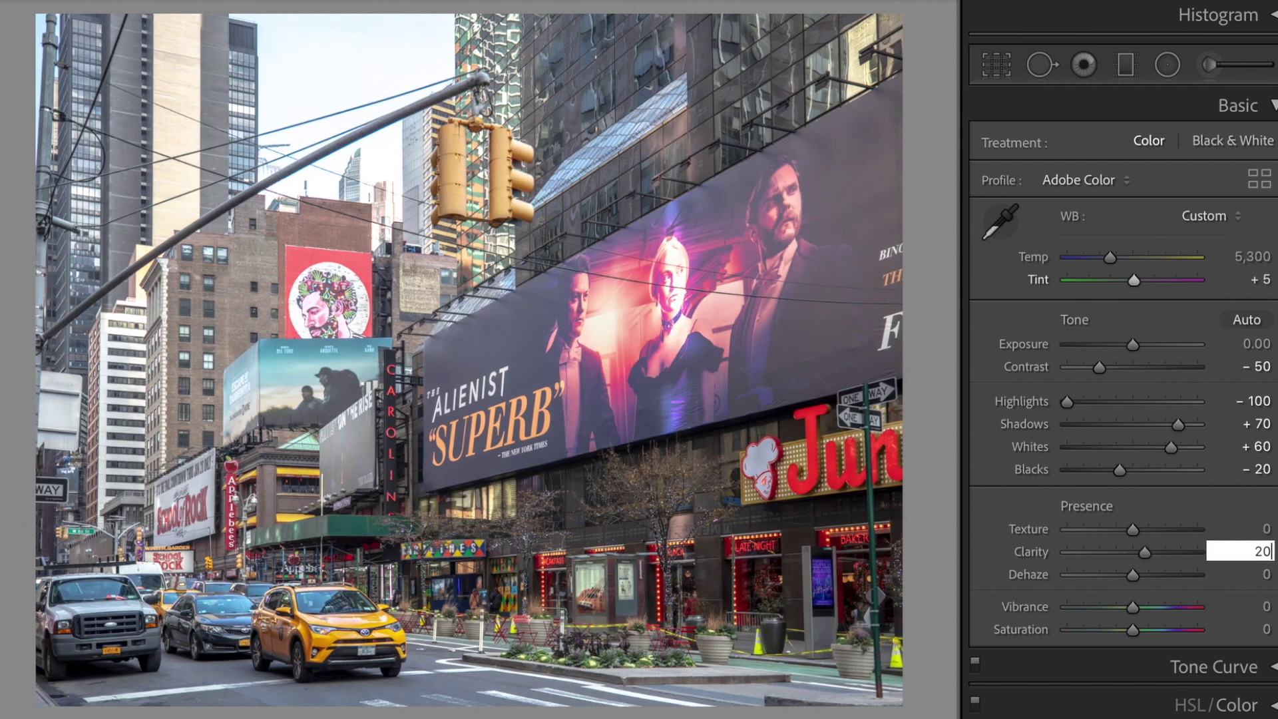
{"action": "key", "text": "Tab"}
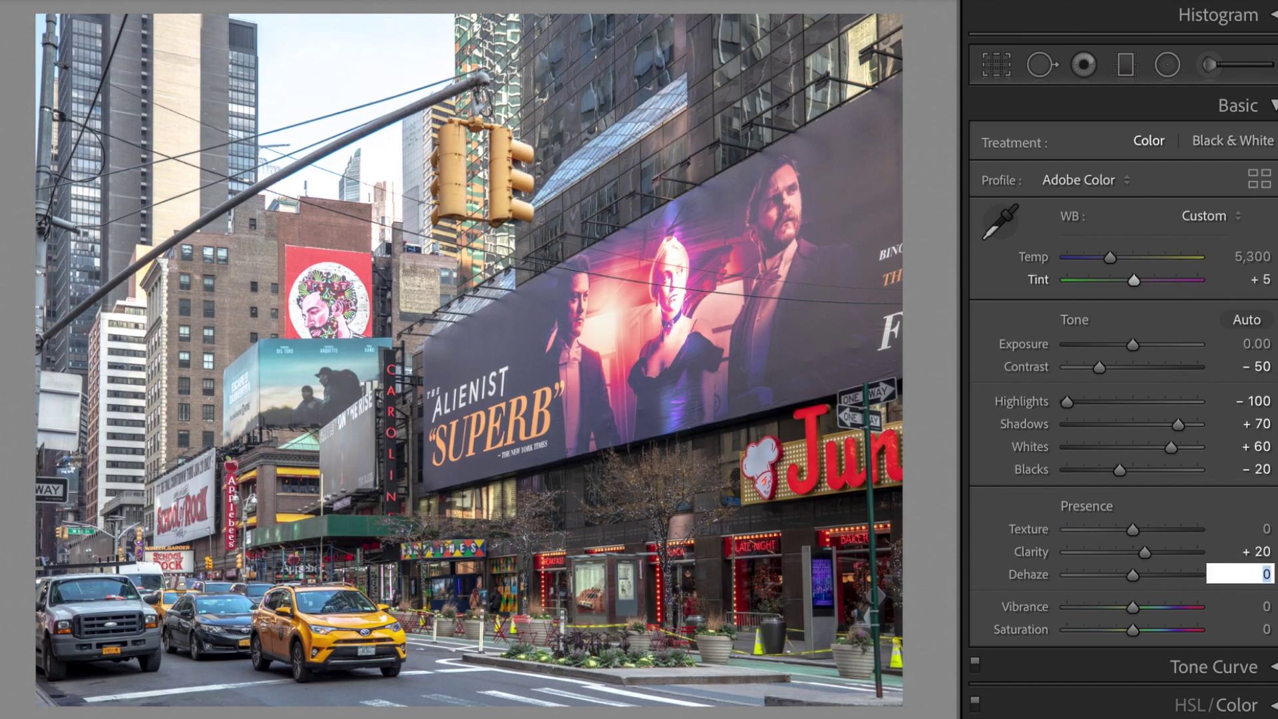
{"action": "type", "text": "30"}
{"action": "key", "text": "Tab"}
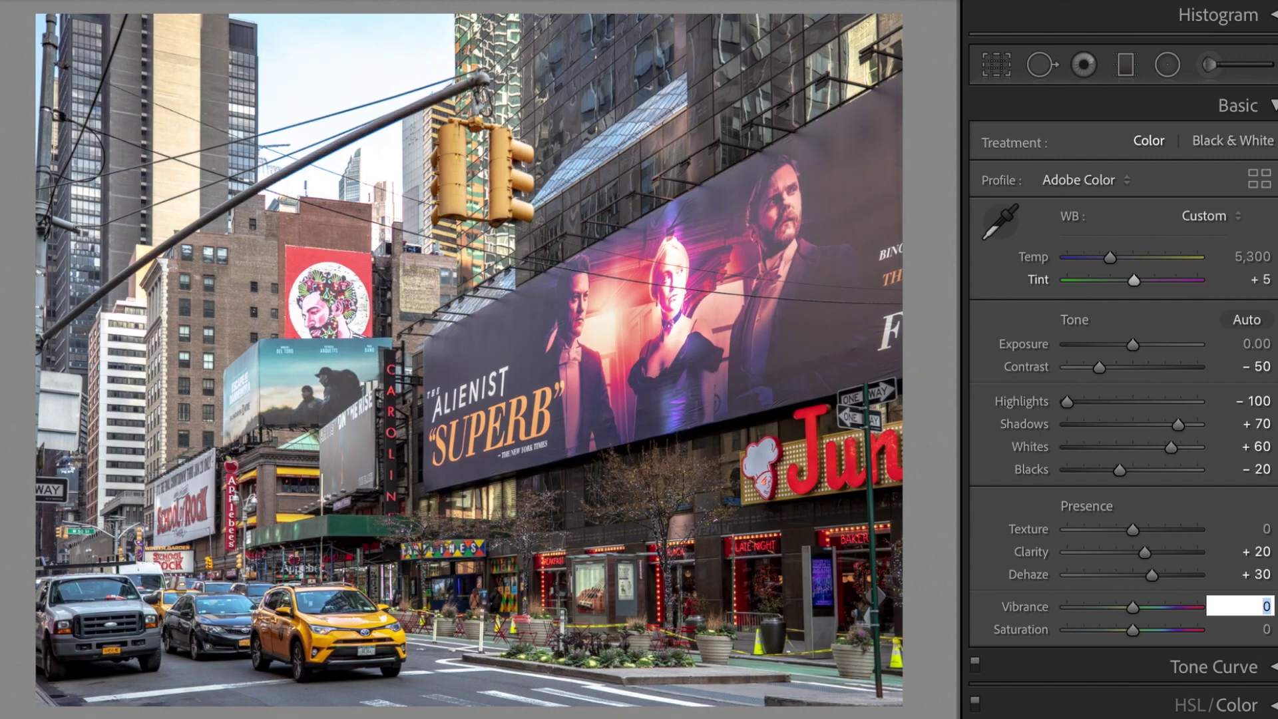
{"action": "type", "text": "10"}
{"action": "key", "text": "Tab"}
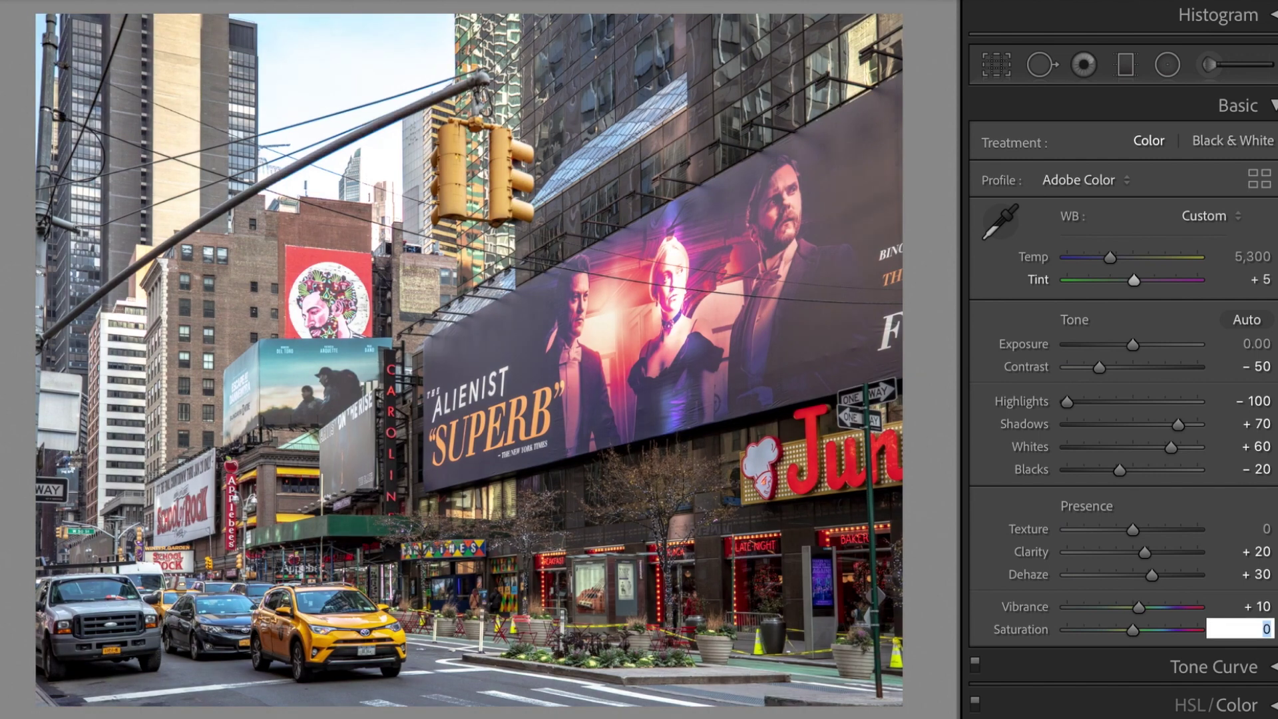
{"action": "type", "text": "-15"}
{"action": "key", "text": "Return"}
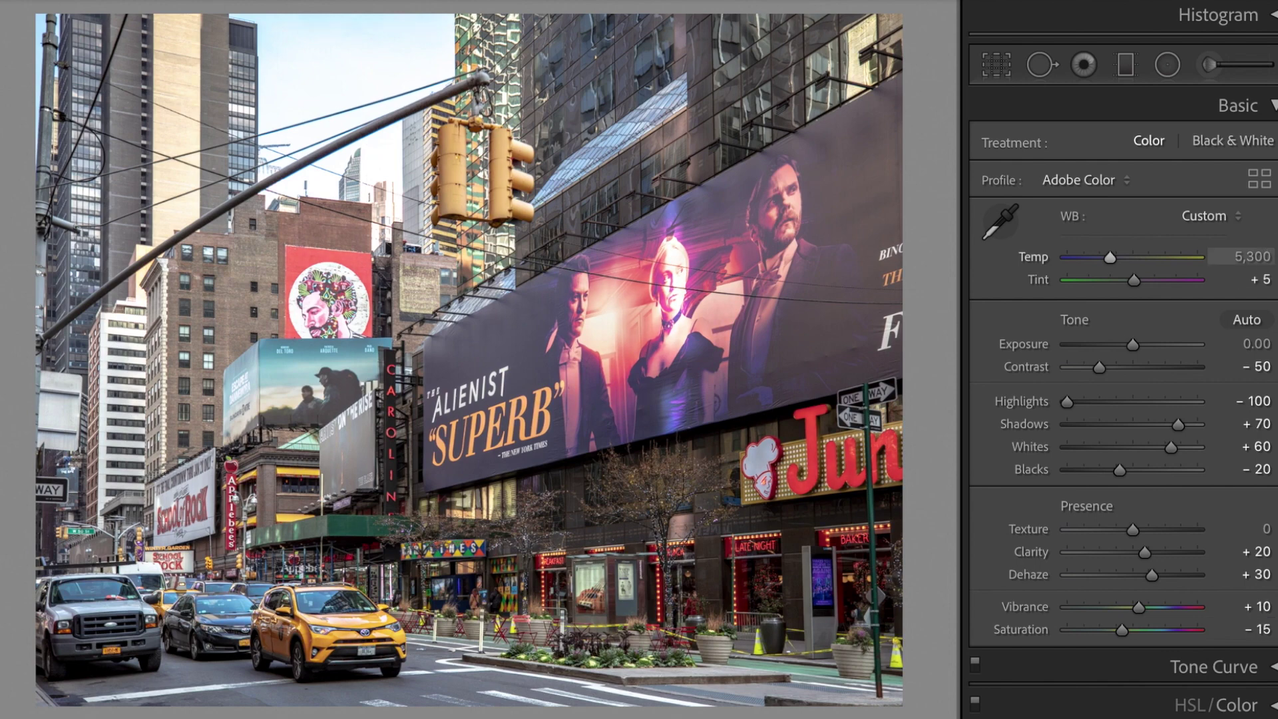
On the RGB tone curve, lift the black point's output to 26.
{"action": "left_click", "coordinate": [1274, 109]}
{"action": "left_click", "coordinate": [1274, 144]}
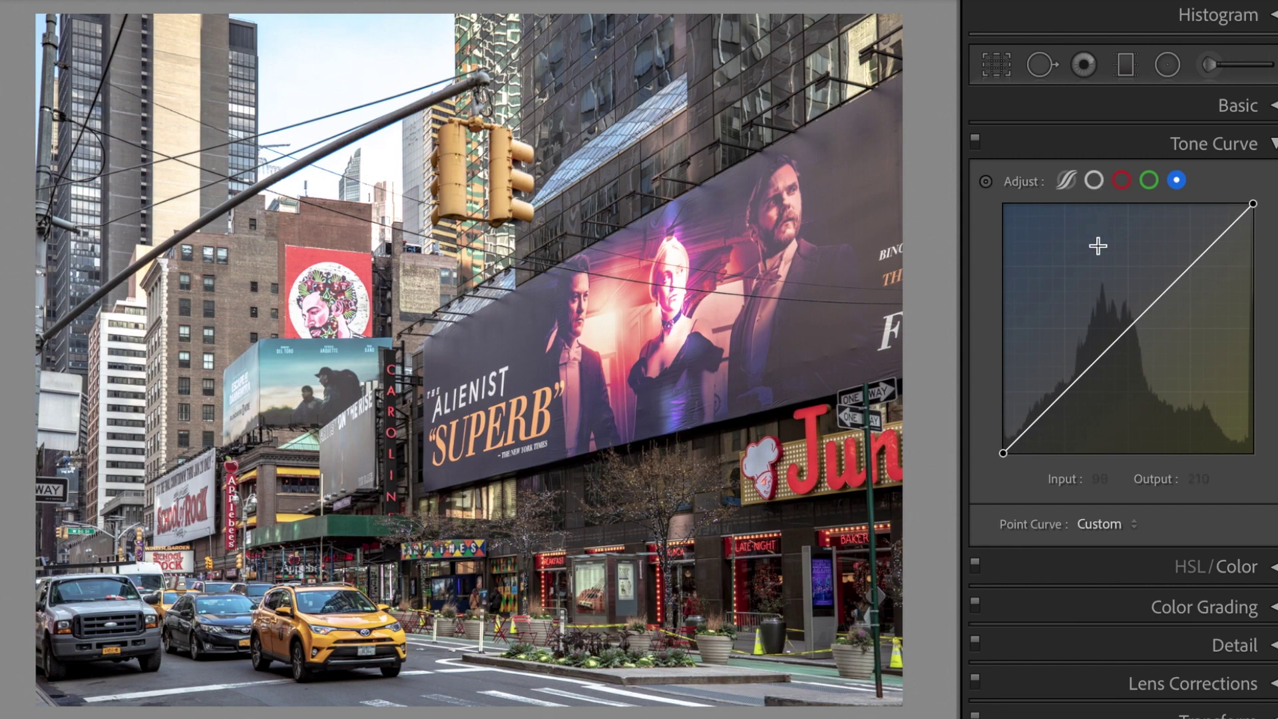
{"action": "left_click", "coordinate": [1094, 181]}
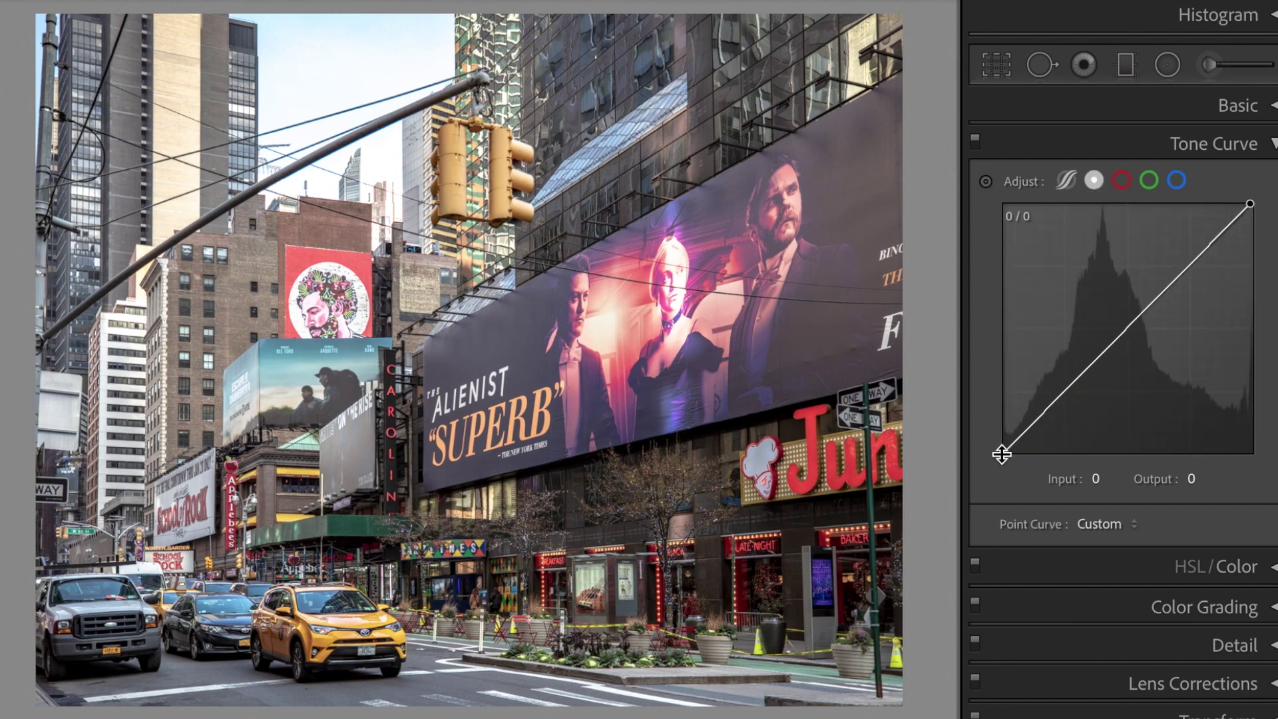
{"action": "left_click", "coordinate": [1198, 480]}
{"action": "type", "text": "26"}
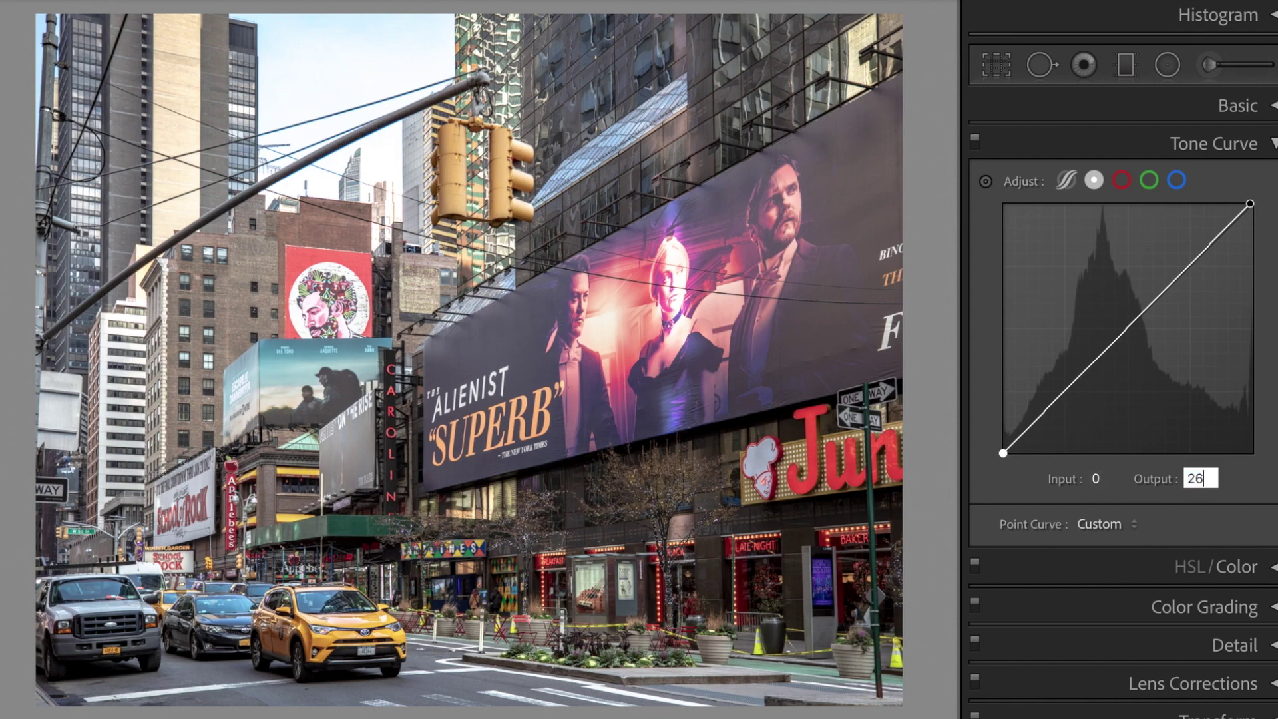
{"action": "key", "text": "Return"}
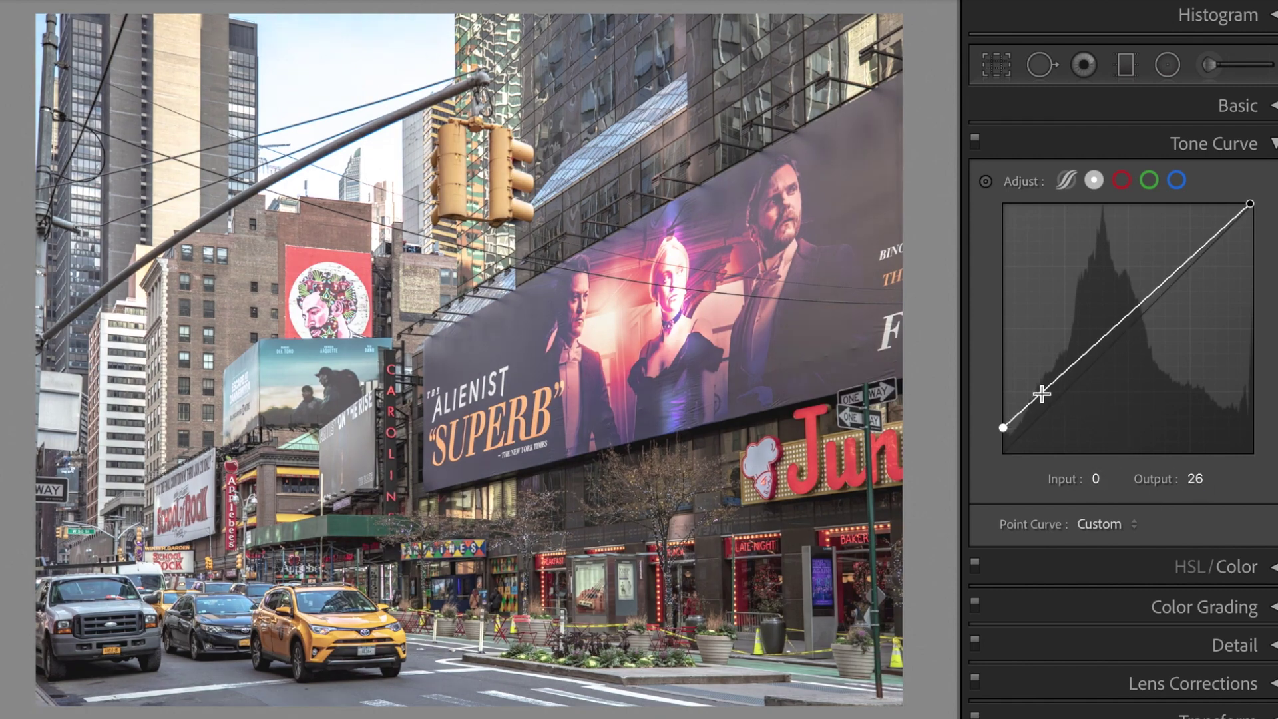
Add a shadow curve point at input 55, output 32.
{"action": "left_click", "coordinate": [1042, 394]}
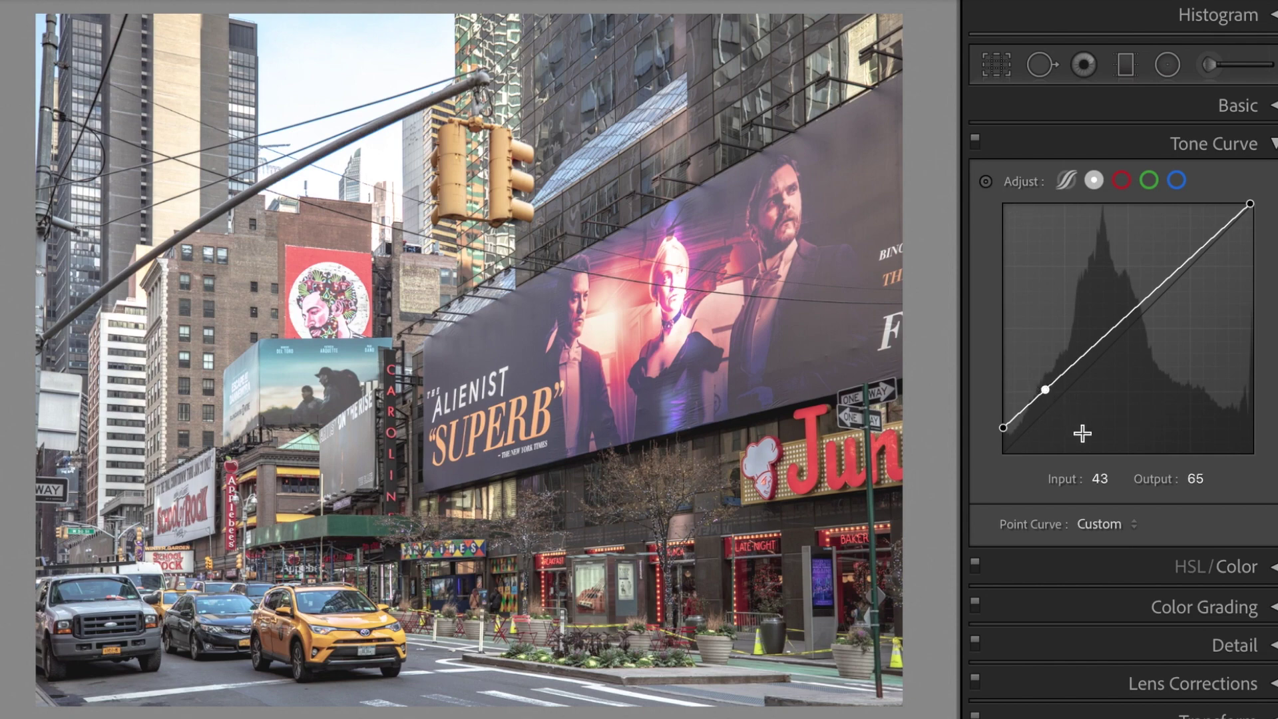
{"action": "left_click", "coordinate": [1103, 477]}
{"action": "type", "text": "55"}
{"action": "key", "text": "Tab"}
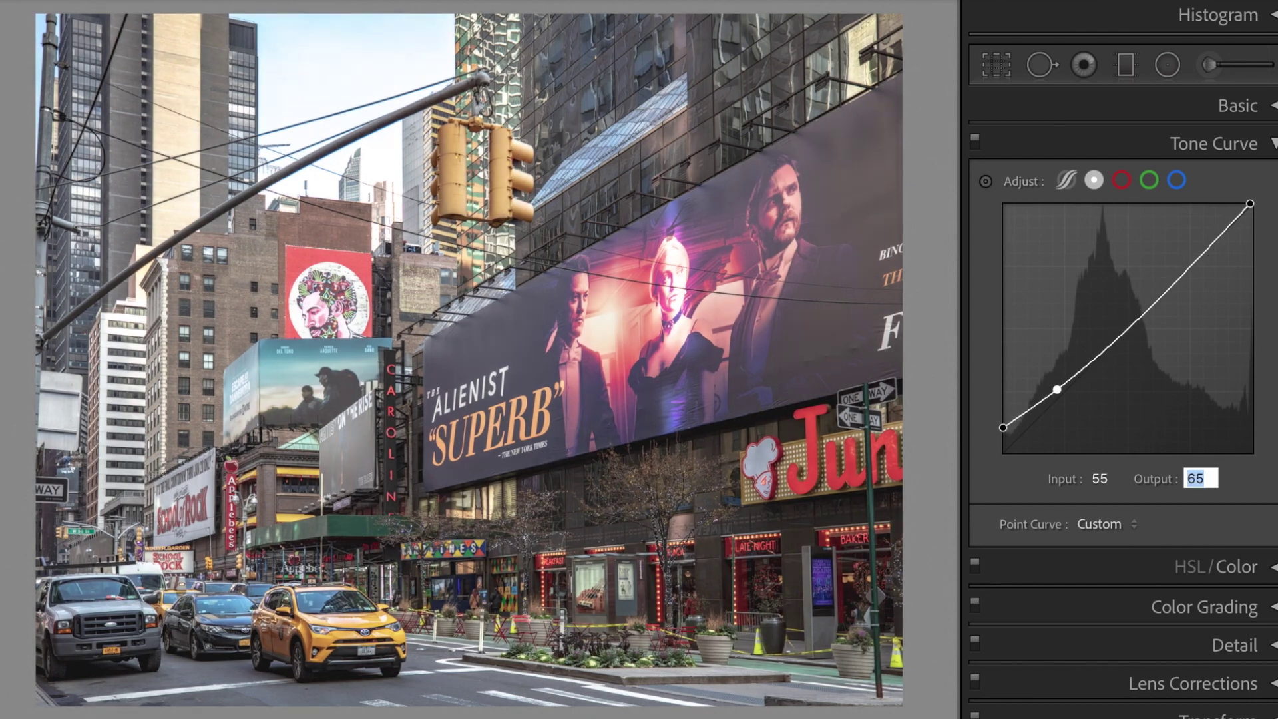
{"action": "type", "text": "32"}
{"action": "key", "text": "Return"}
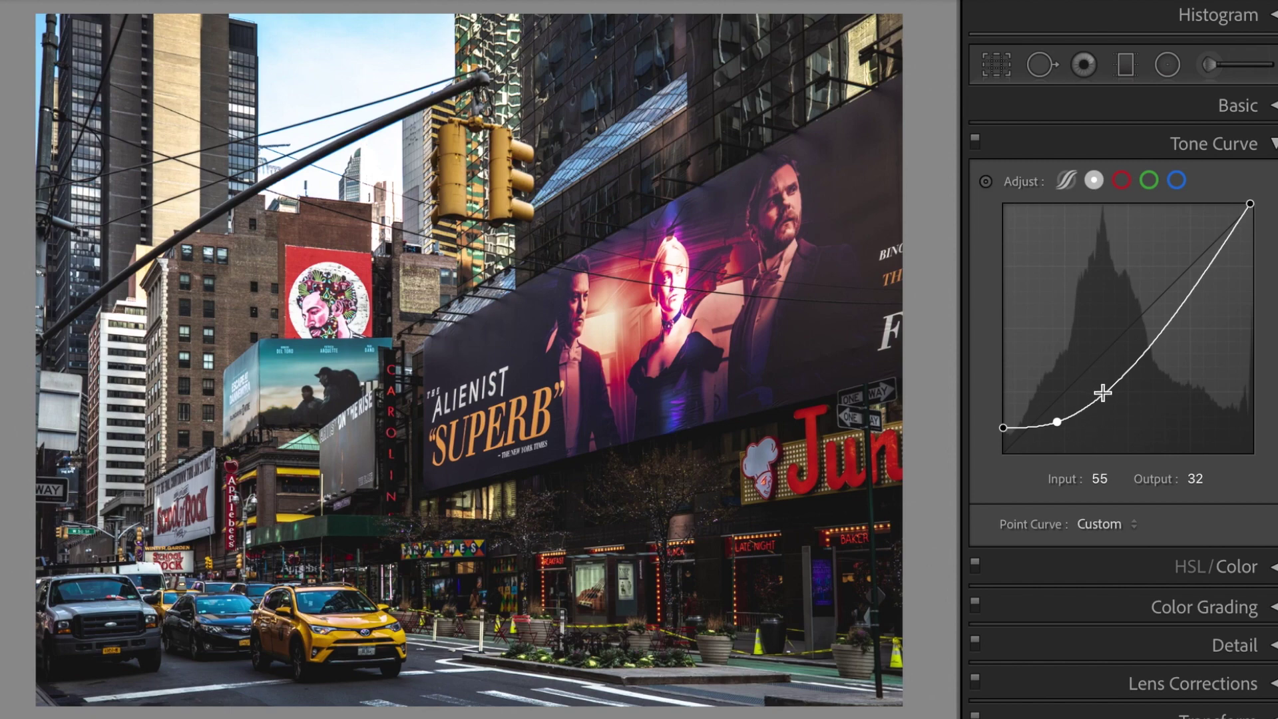
Add a midtone curve point at input 127, output 65.
{"action": "left_click", "coordinate": [1109, 388]}
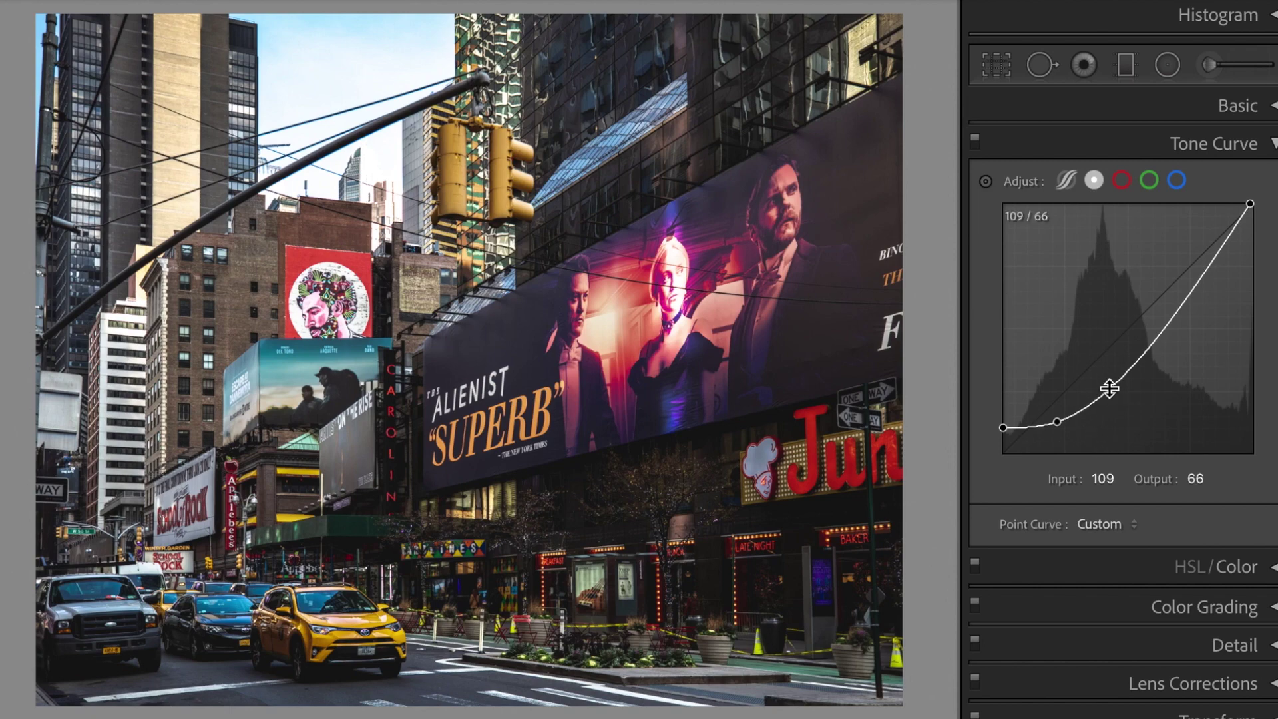
{"action": "left_click", "coordinate": [1120, 481]}
{"action": "type", "text": "12"}
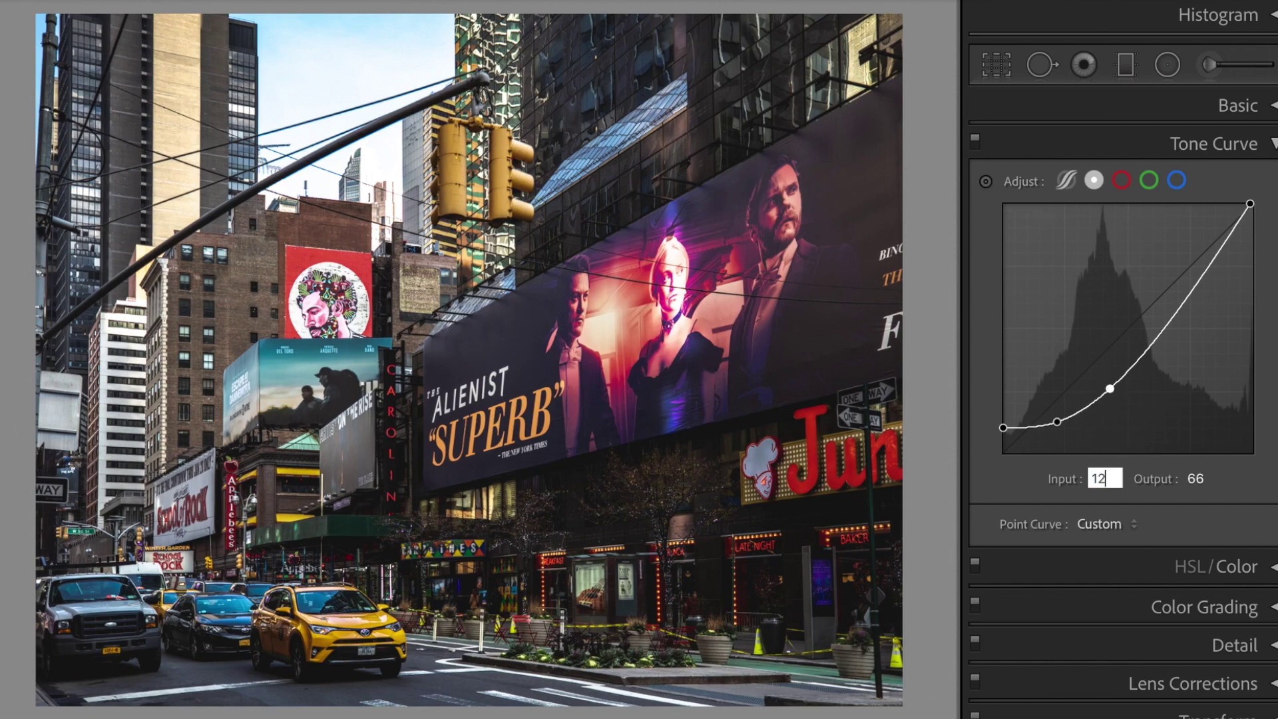
{"action": "type", "text": "7"}
{"action": "key", "text": "Tab"}
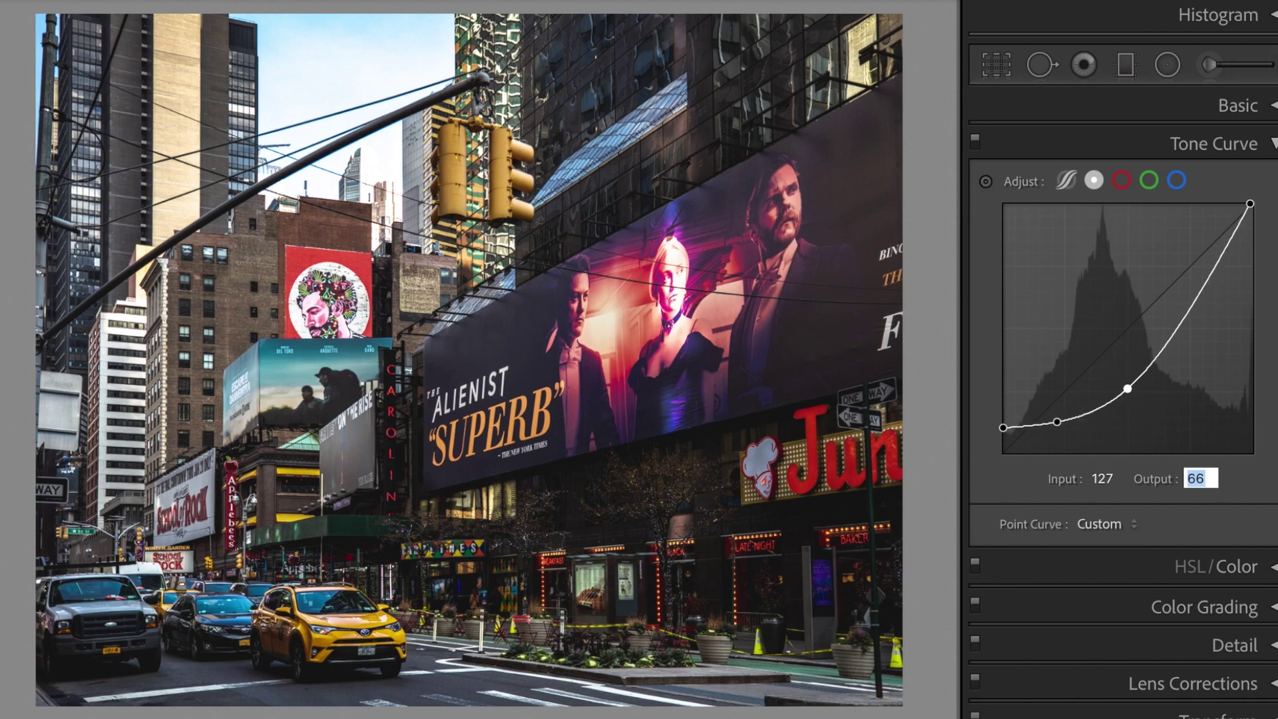
{"action": "type", "text": "65"}
{"action": "key", "text": "Tab"}
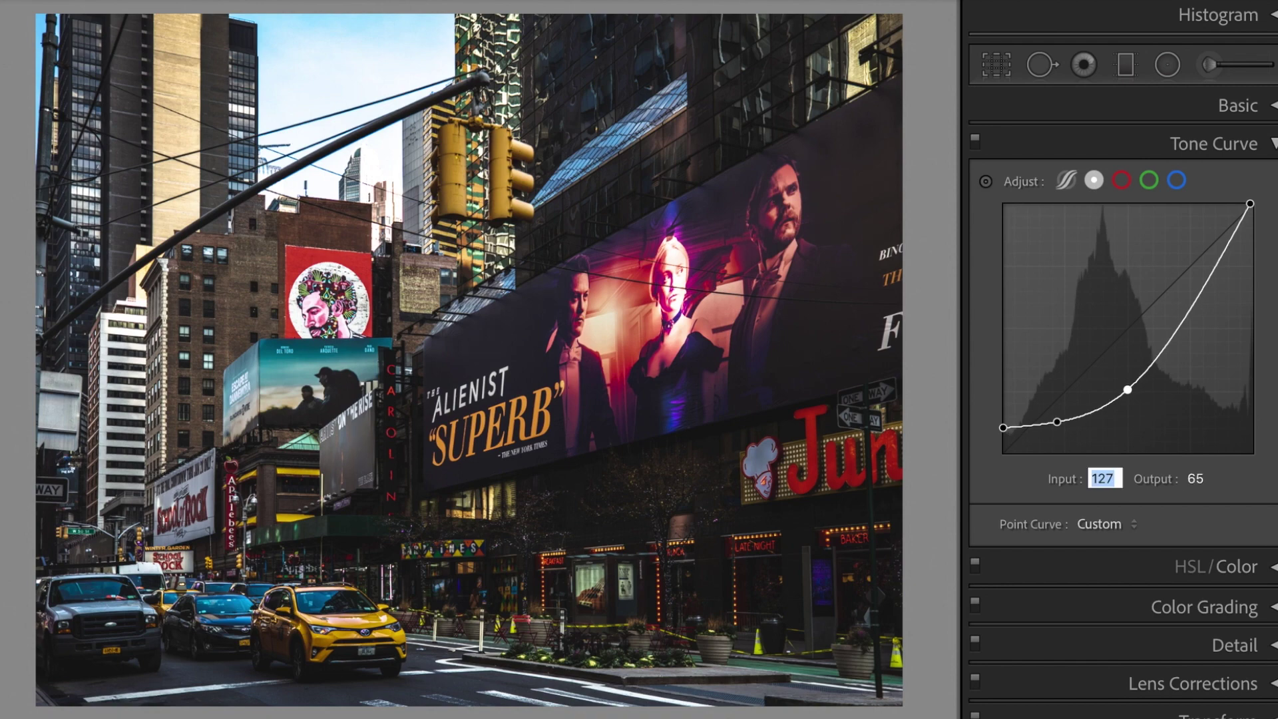
Add a highlight curve point at input 190, output 142.
{"action": "left_click", "coordinate": [1191, 309]}
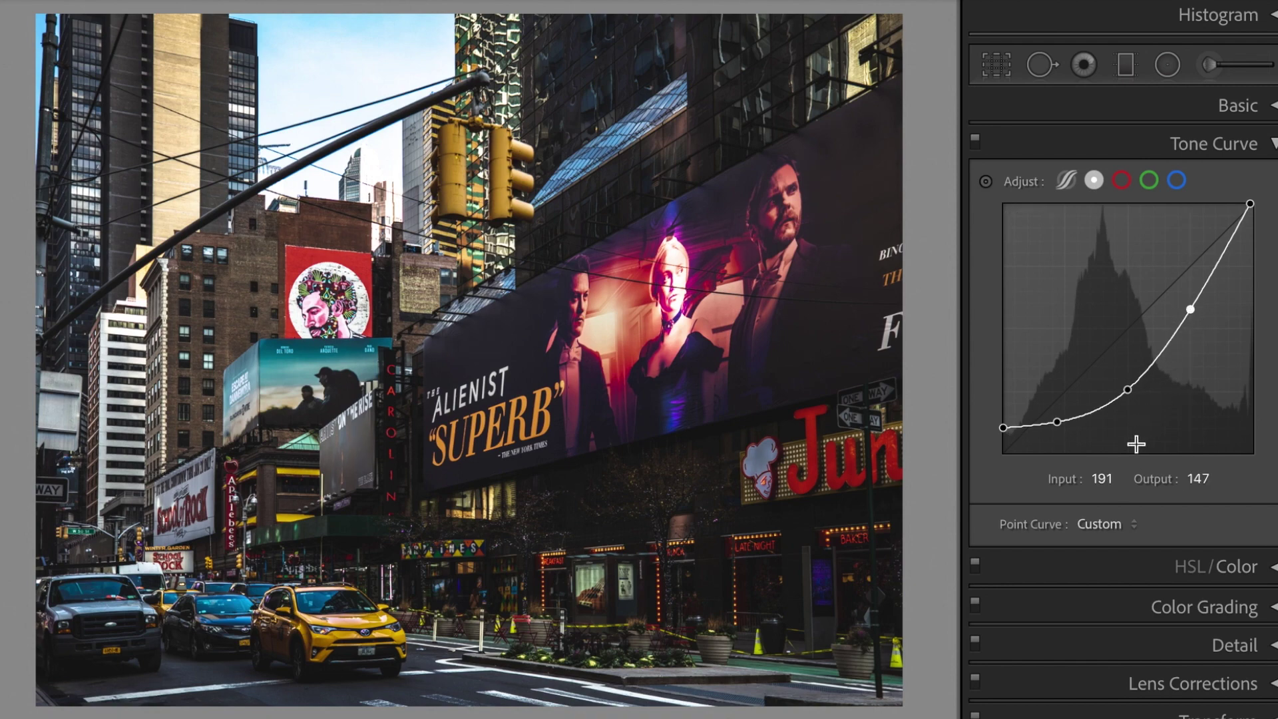
{"action": "left_click", "coordinate": [1105, 480]}
{"action": "type", "text": "190"}
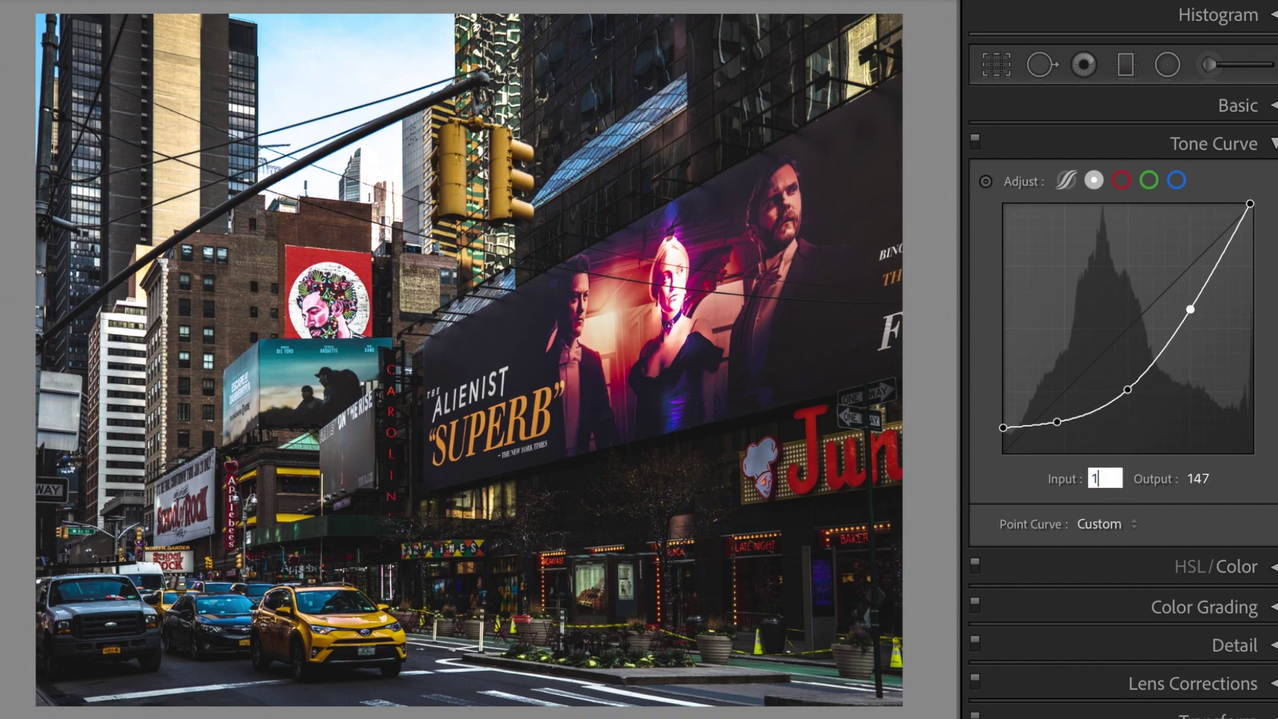
{"action": "key", "text": "Tab"}
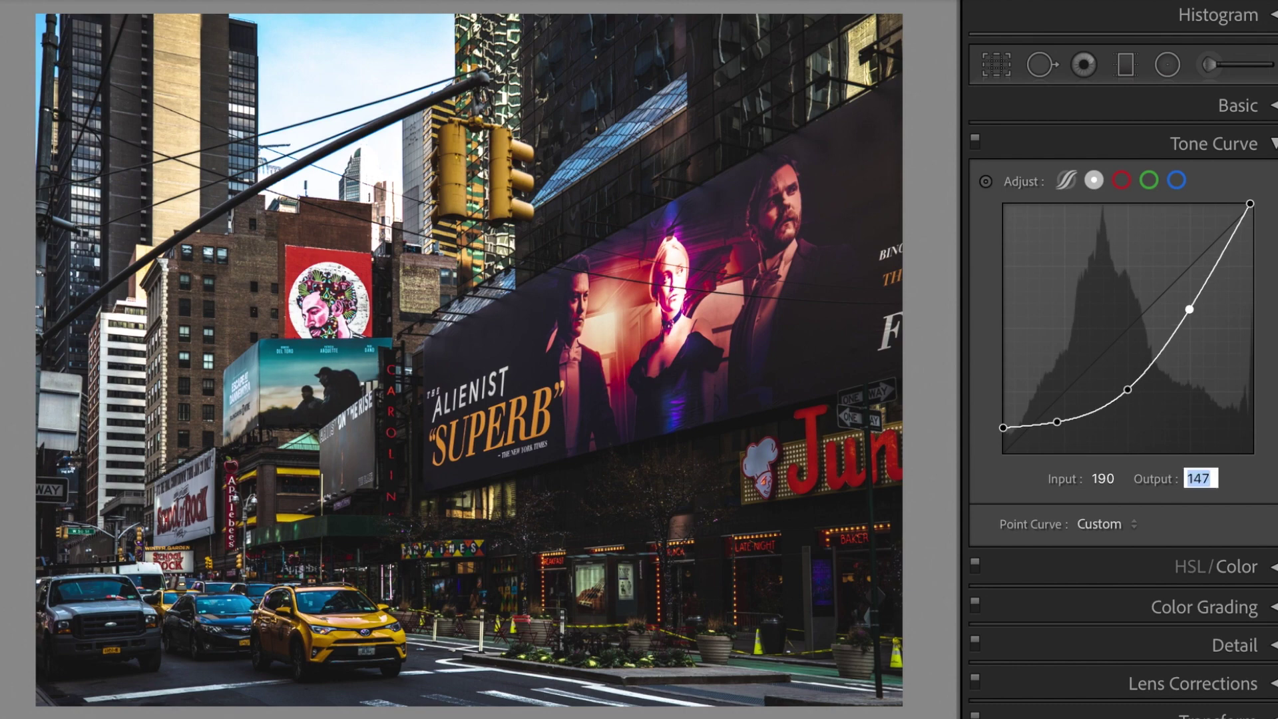
{"action": "type", "text": "142"}
{"action": "key", "text": "Return"}
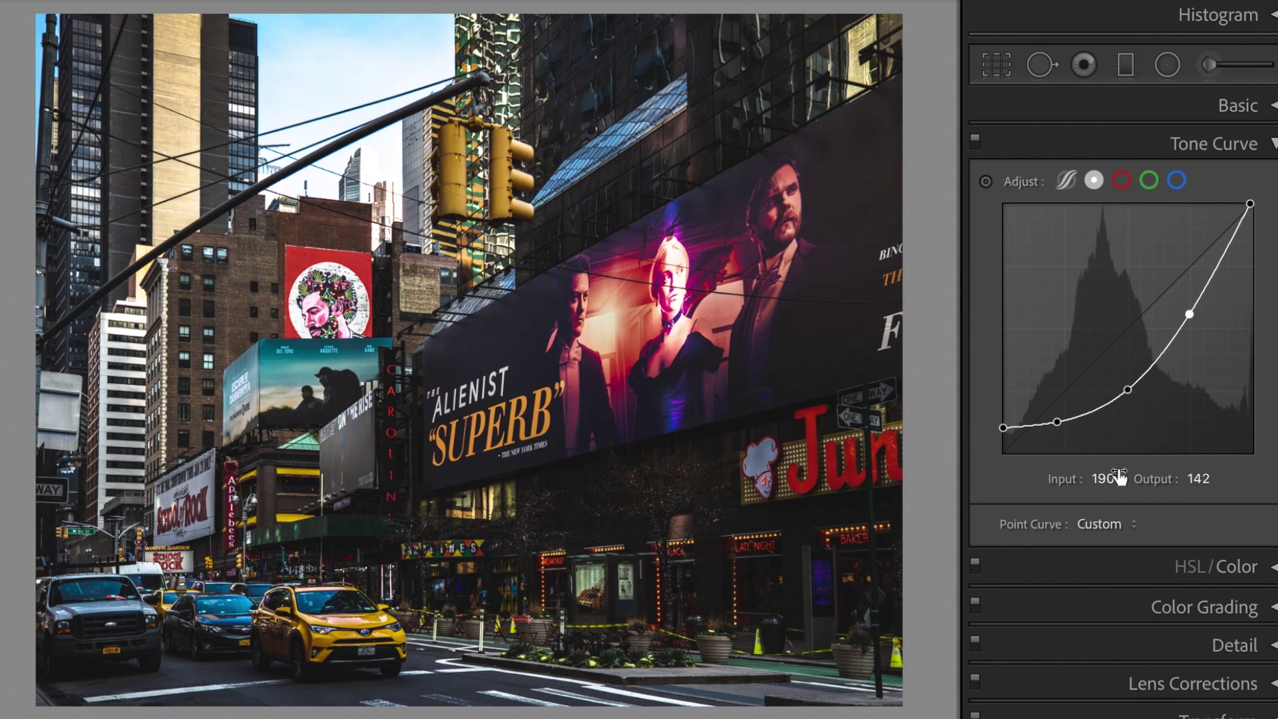
Set the top-right white point to input 255, output 228.
{"action": "left_click", "coordinate": [1251, 206]}
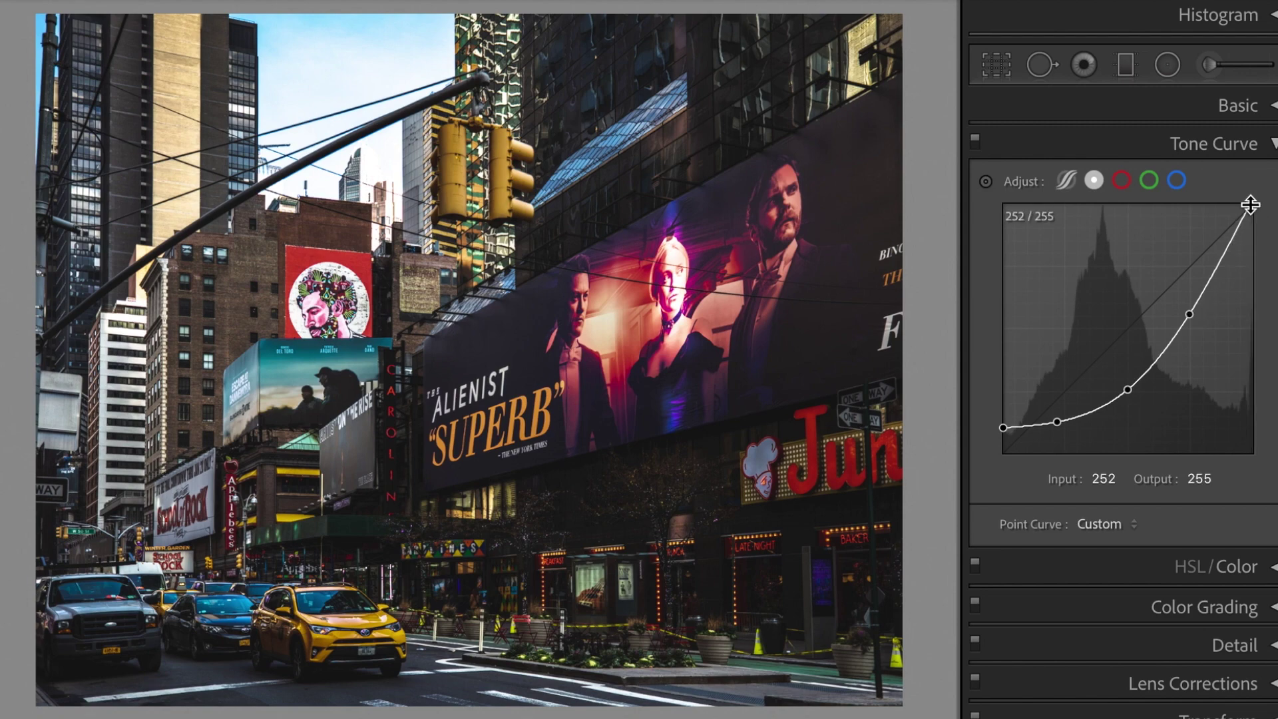
{"action": "left_click", "coordinate": [1119, 477]}
{"action": "type", "text": "255"}
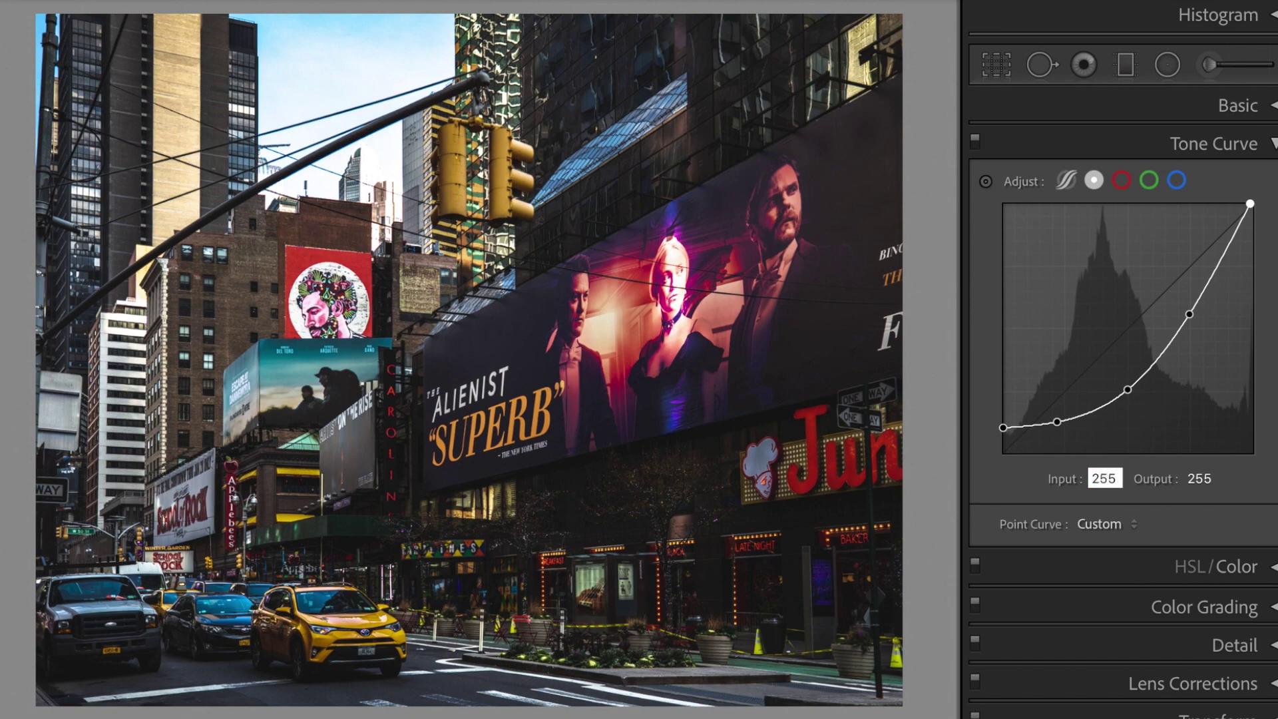
{"action": "key", "text": "Tab"}
{"action": "type", "text": "228"}
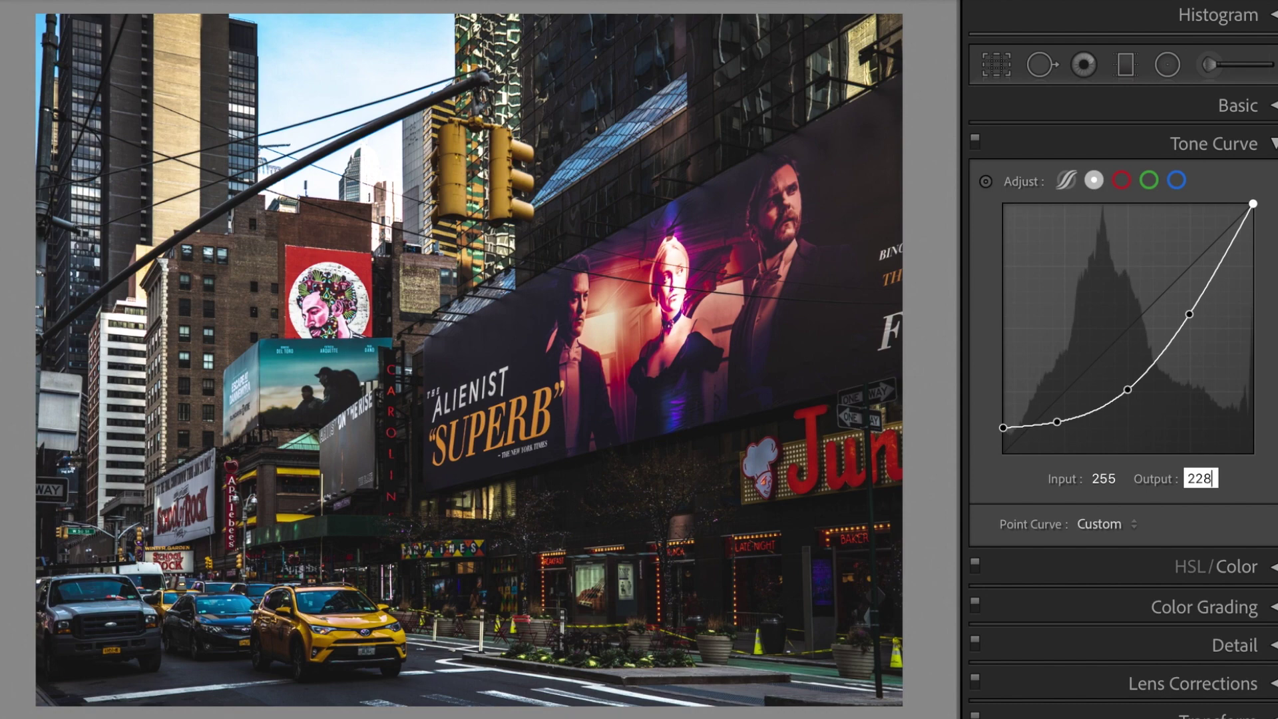
{"action": "key", "text": "Return"}
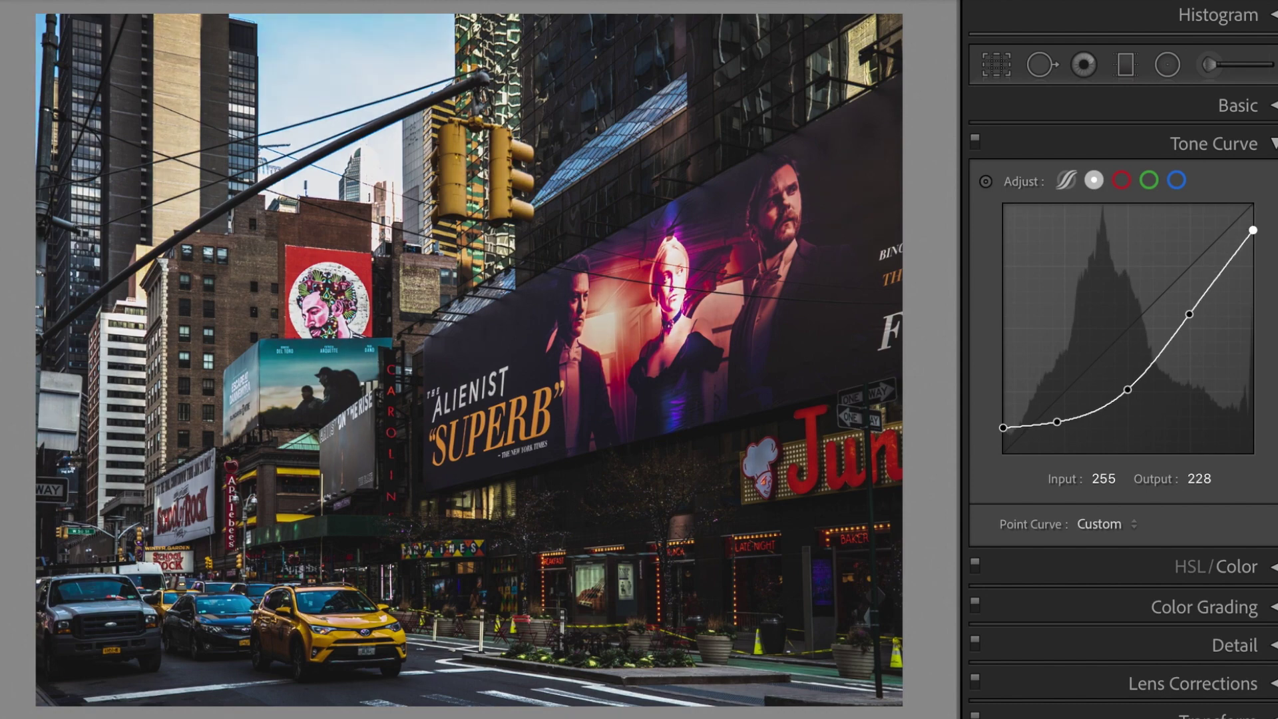
Add a blue-channel curve point at input 125, output 127, then collapse Tone Curve.
{"action": "left_click", "coordinate": [1176, 180]}
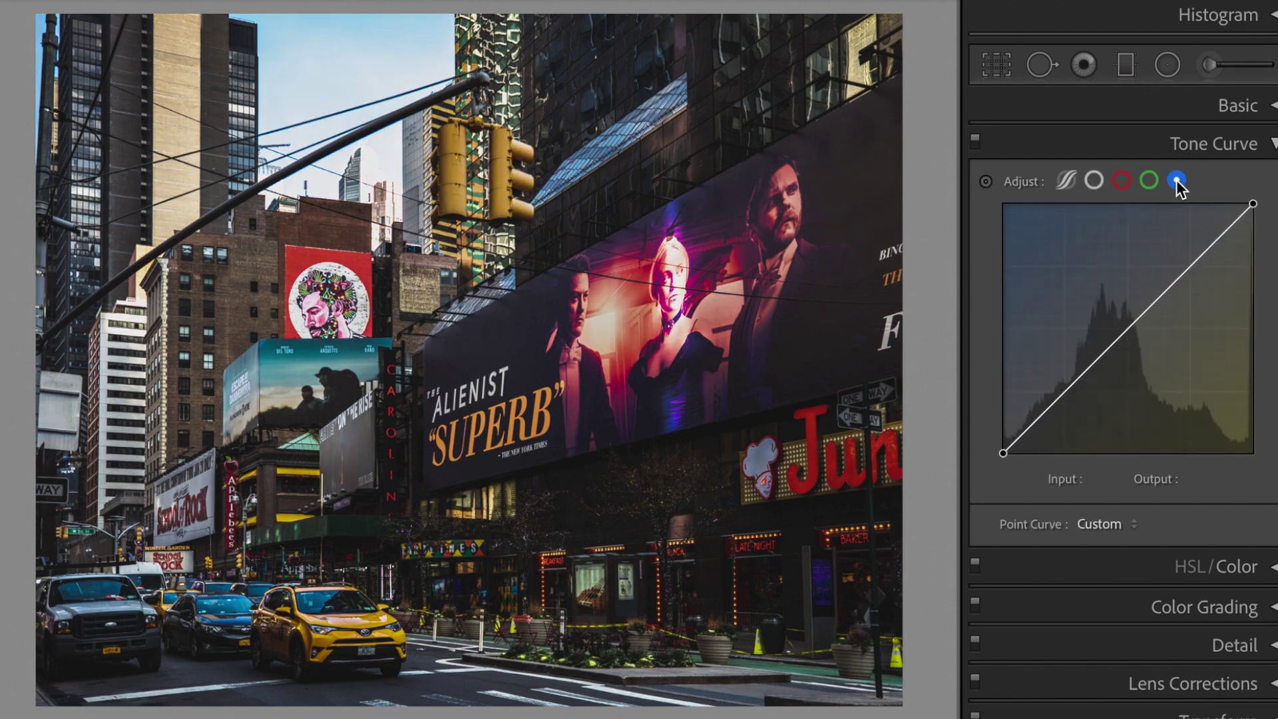
{"action": "left_click", "coordinate": [1129, 328]}
{"action": "left_click", "coordinate": [1118, 484]}
{"action": "type", "text": "125"}
{"action": "key", "text": "Tab"}
{"action": "type", "text": "127"}
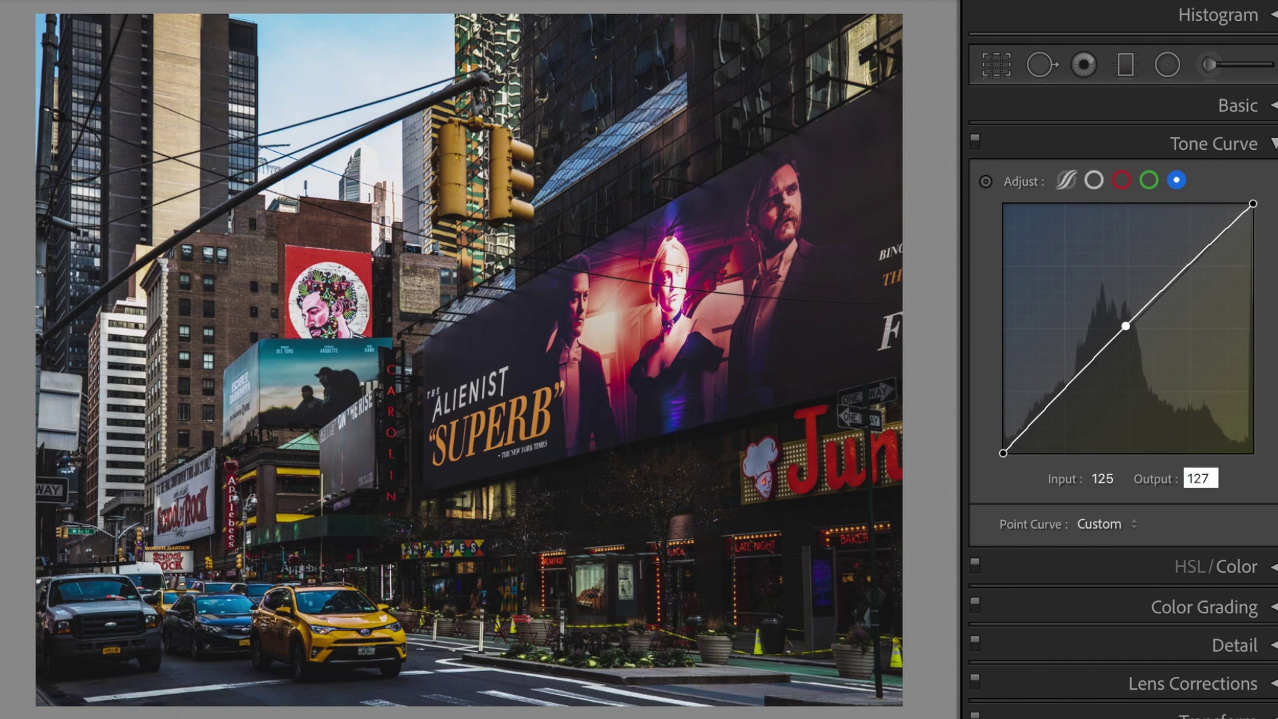
{"action": "key", "text": "Return"}
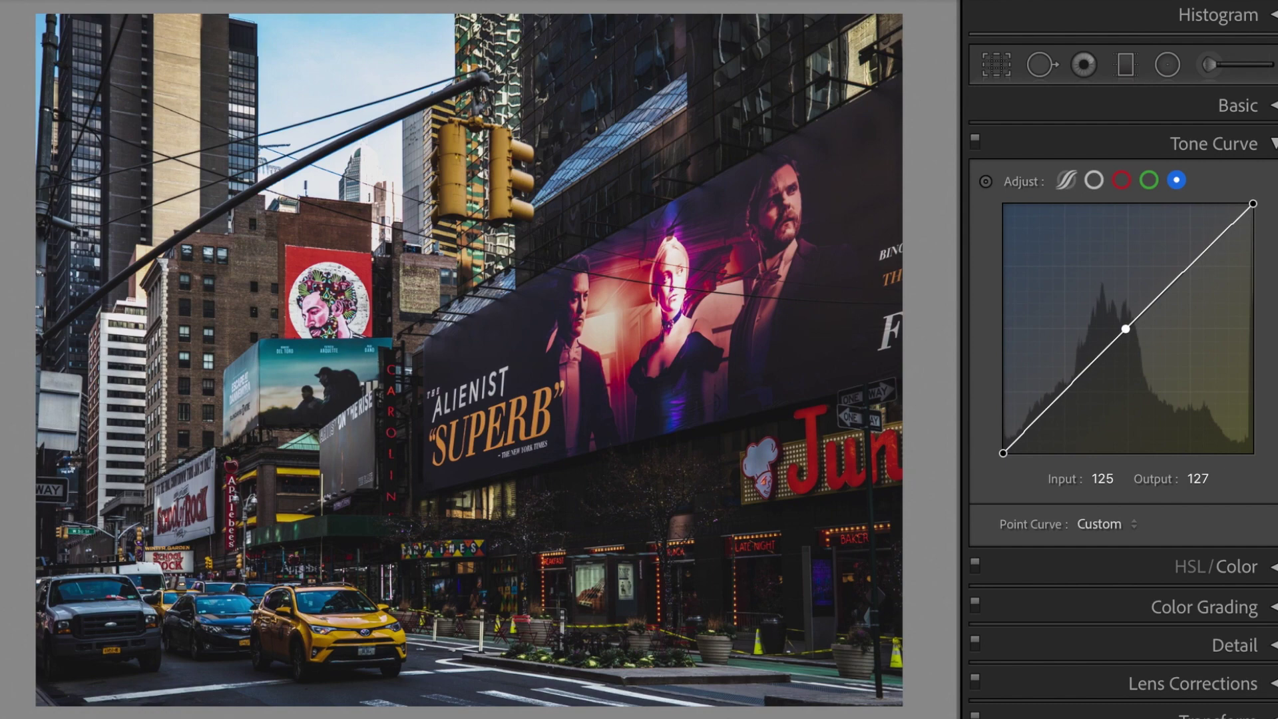
{"action": "left_click", "coordinate": [1274, 152]}
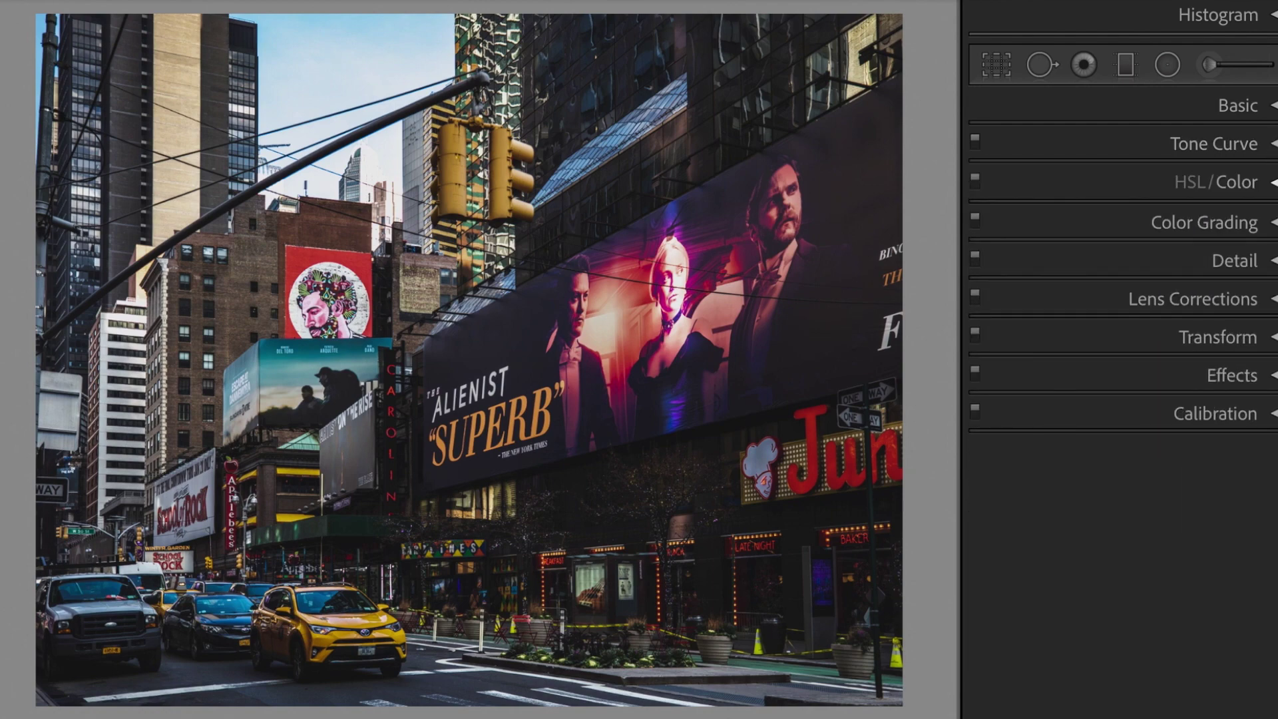
{"action": "left_click", "coordinate": [1273, 182]}
Set Red hue to +30 and saturation to −10.
{"action": "left_click", "coordinate": [1020, 138]}
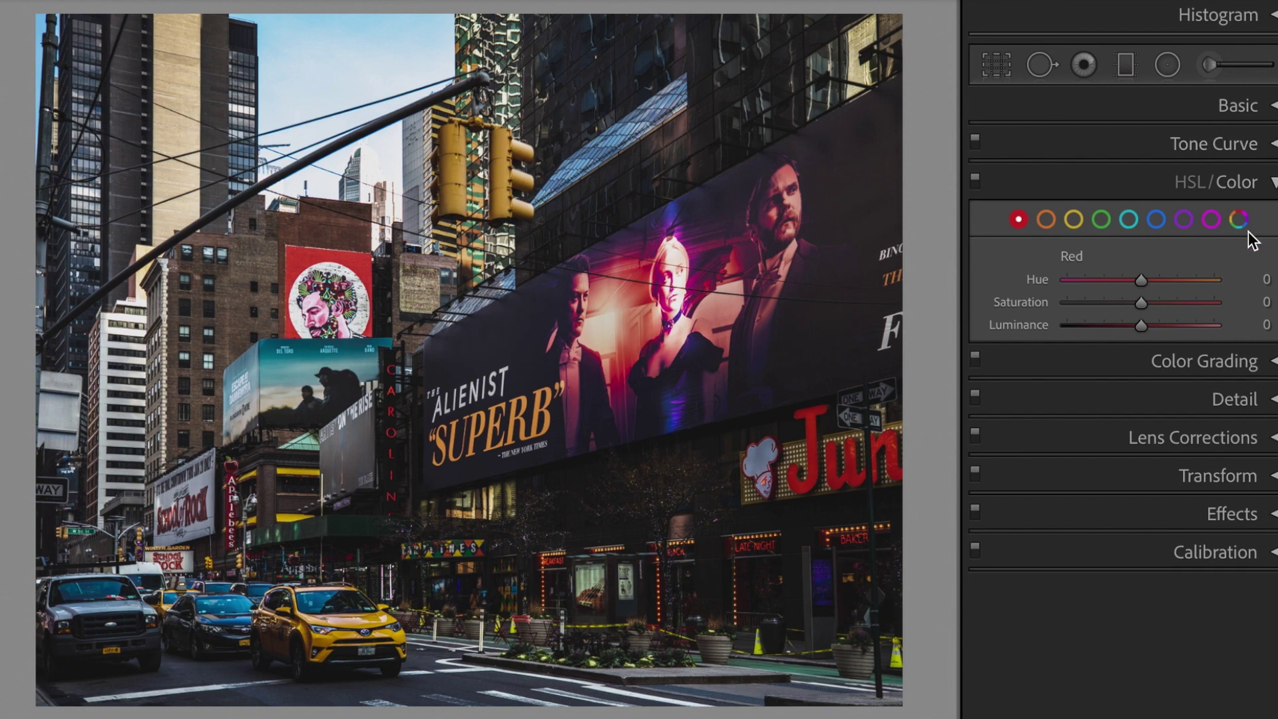
{"action": "left_click", "coordinate": [1238, 284]}
{"action": "type", "text": "30"}
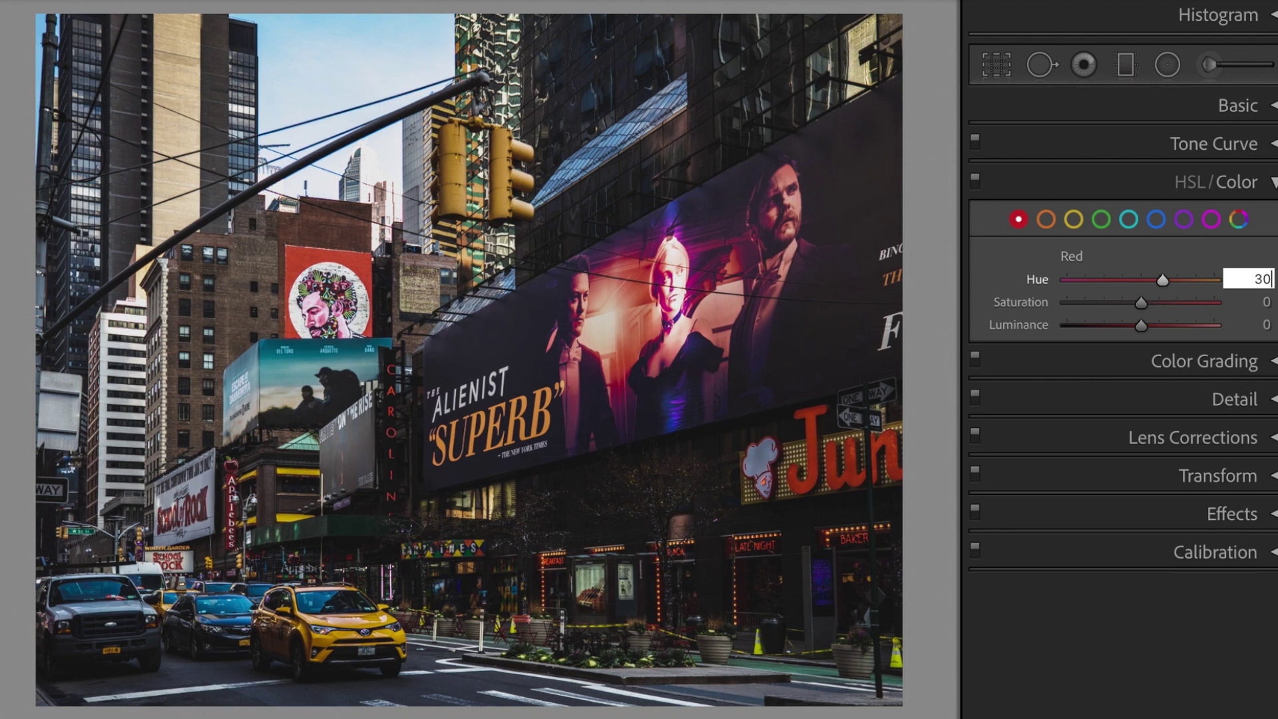
{"action": "key", "text": "Tab"}
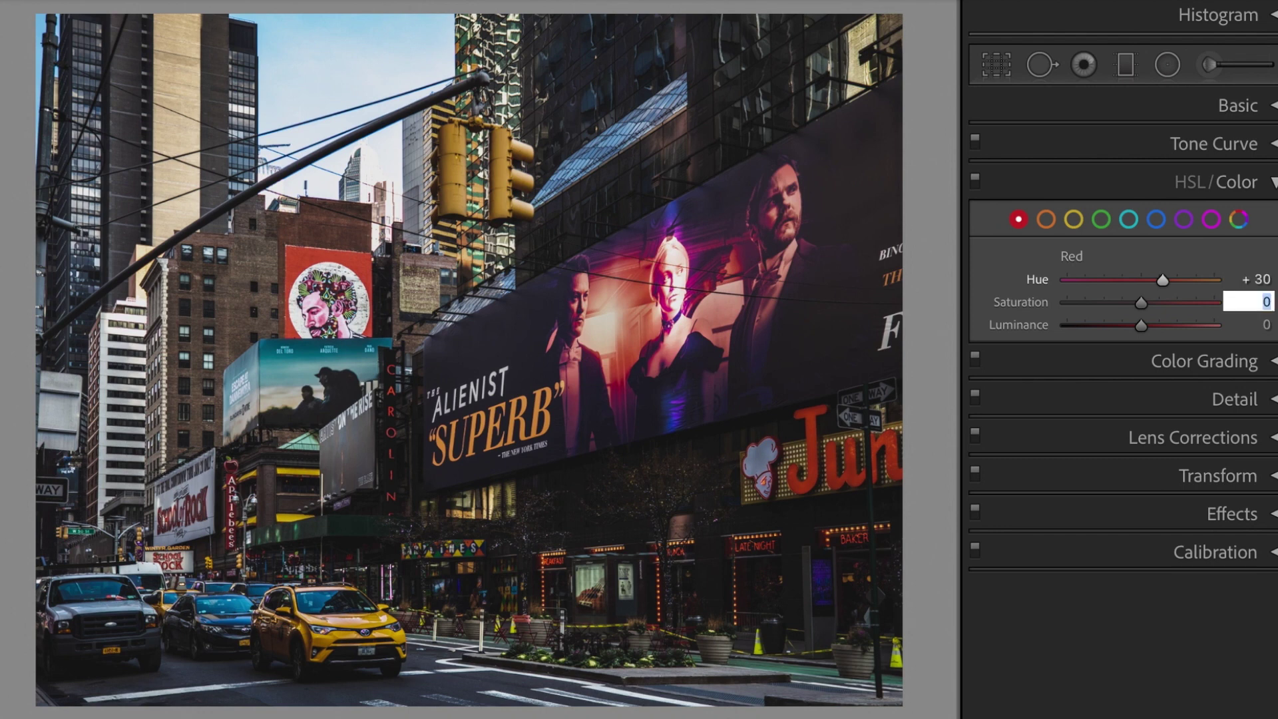
{"action": "type", "text": "-10"}
{"action": "key", "text": "Return"}
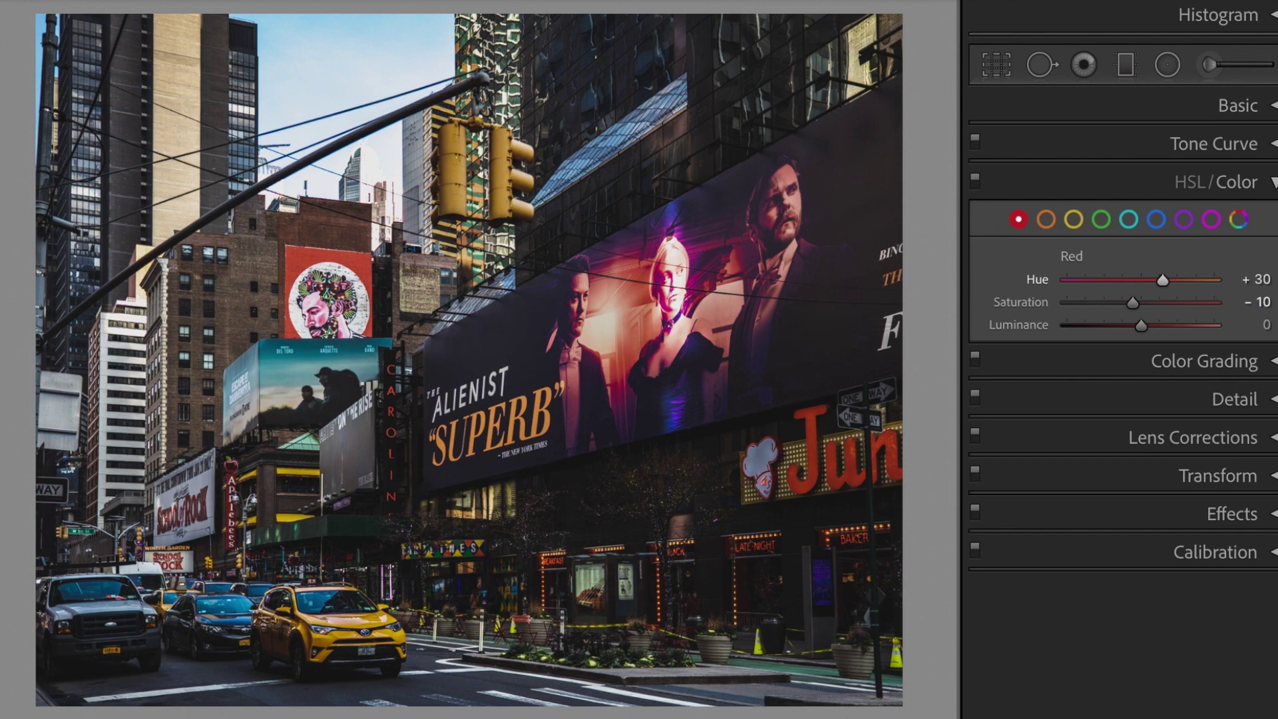
Set Orange hue −15, saturation −25 and luminance +35.
{"action": "left_click", "coordinate": [1048, 220]}
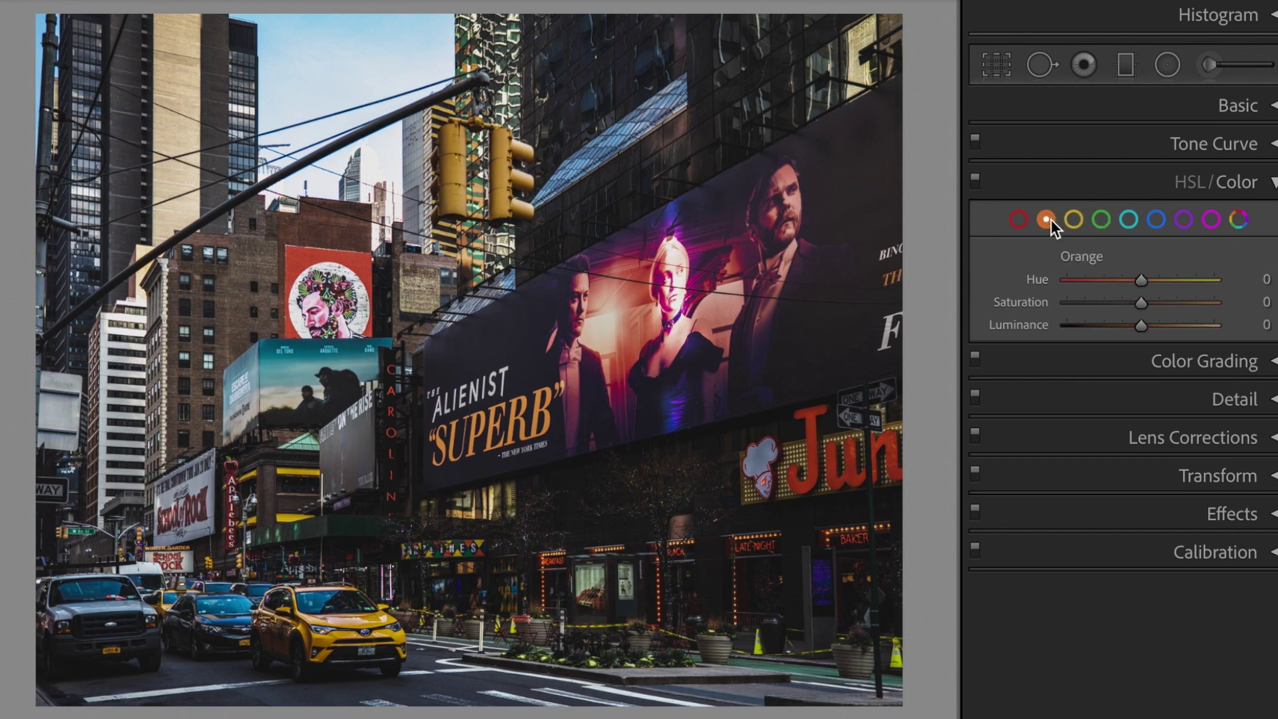
{"action": "left_click", "coordinate": [1239, 280]}
{"action": "type", "text": "-1"}
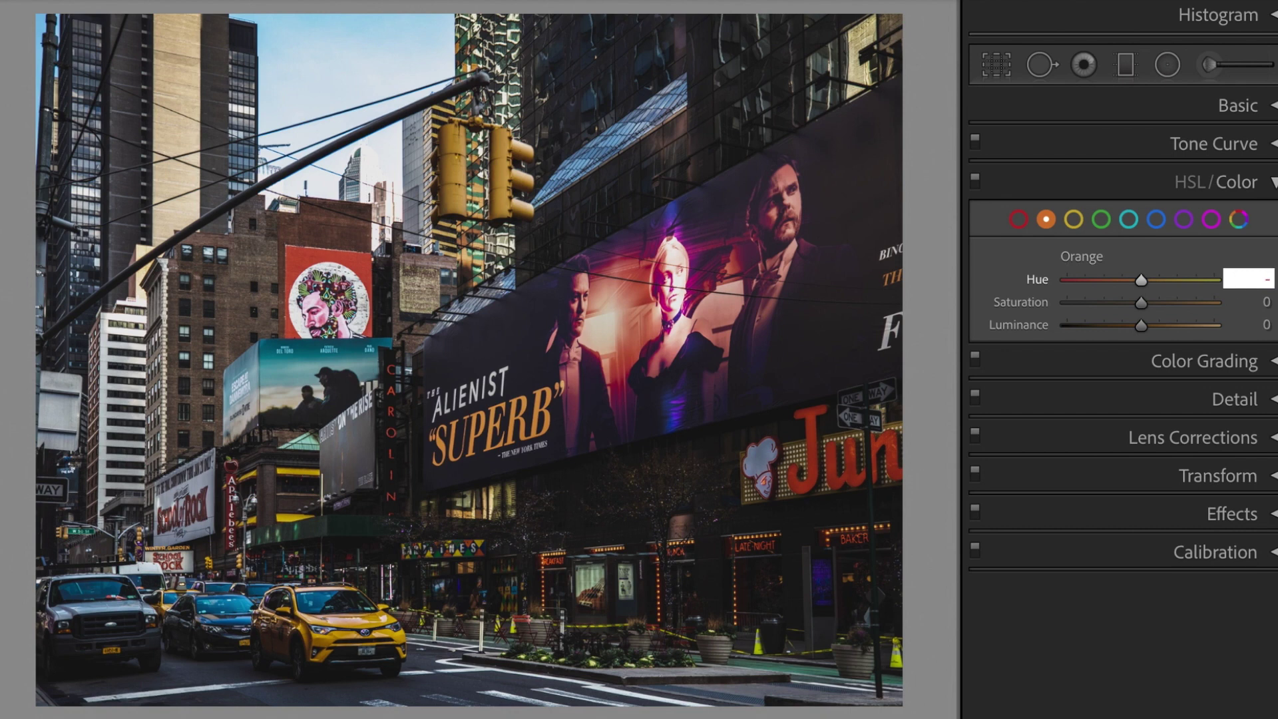
{"action": "type", "text": "5"}
{"action": "key", "text": "Tab"}
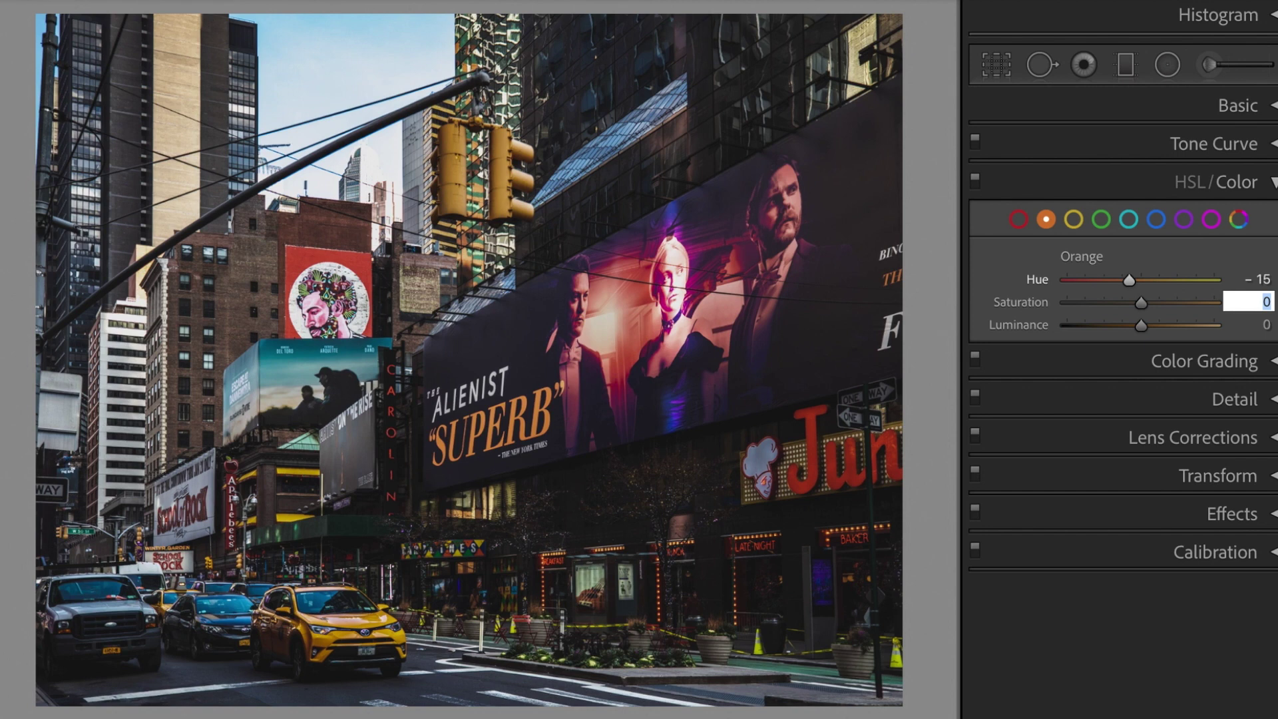
{"action": "type", "text": "-25"}
{"action": "key", "text": "Tab"}
{"action": "type", "text": "35"}
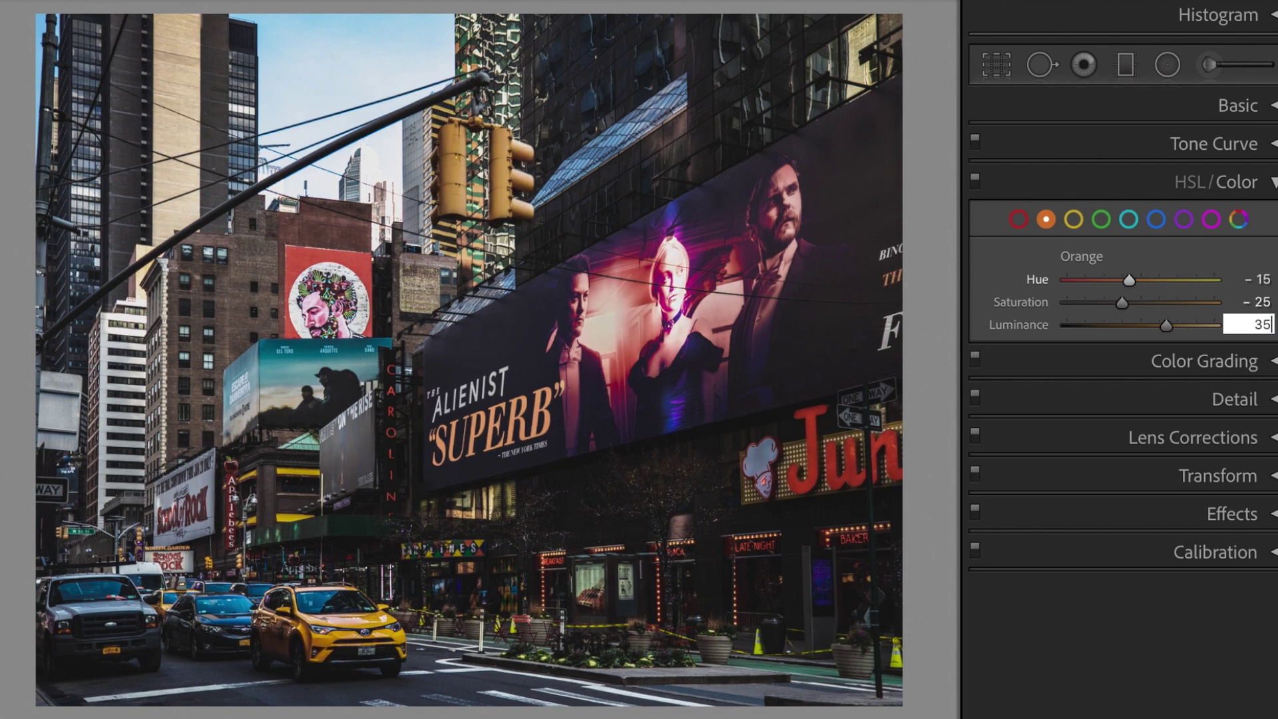
{"action": "key", "text": "Return"}
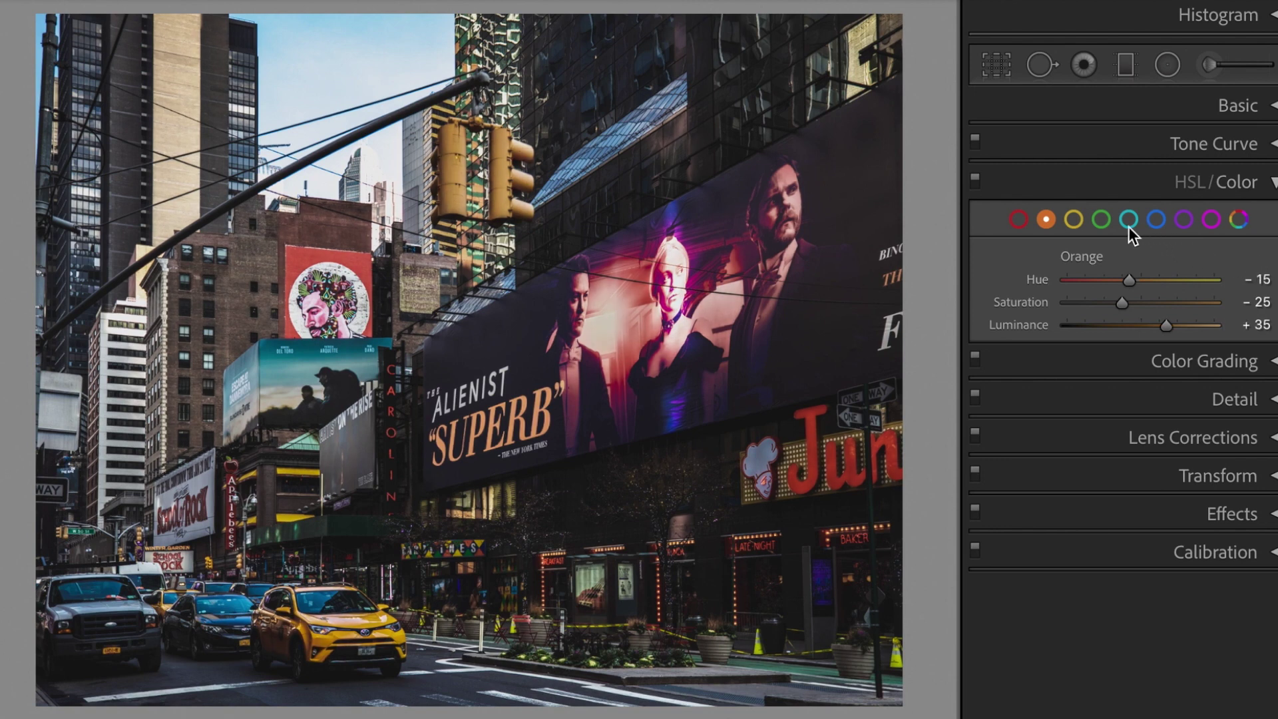
Set Yellow saturation to −50 and luminance to +35.
{"action": "left_click", "coordinate": [1077, 221]}
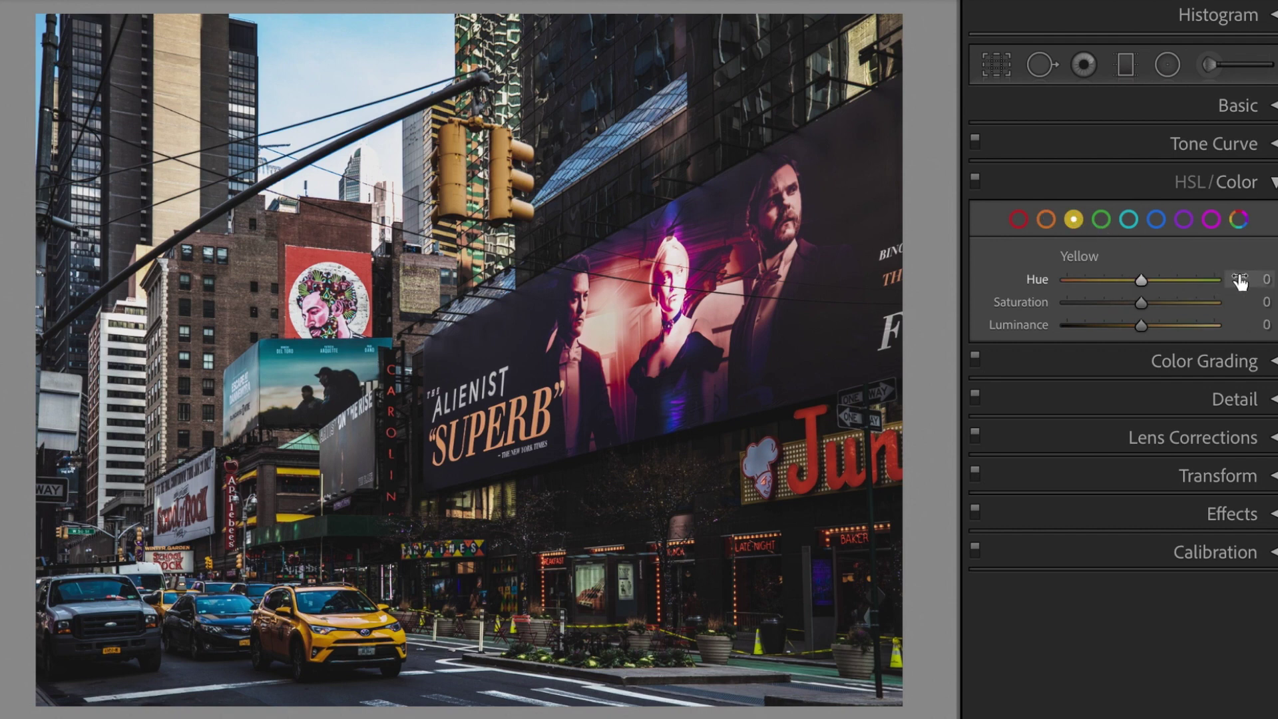
{"action": "left_click", "coordinate": [1239, 303]}
{"action": "type", "text": "-50"}
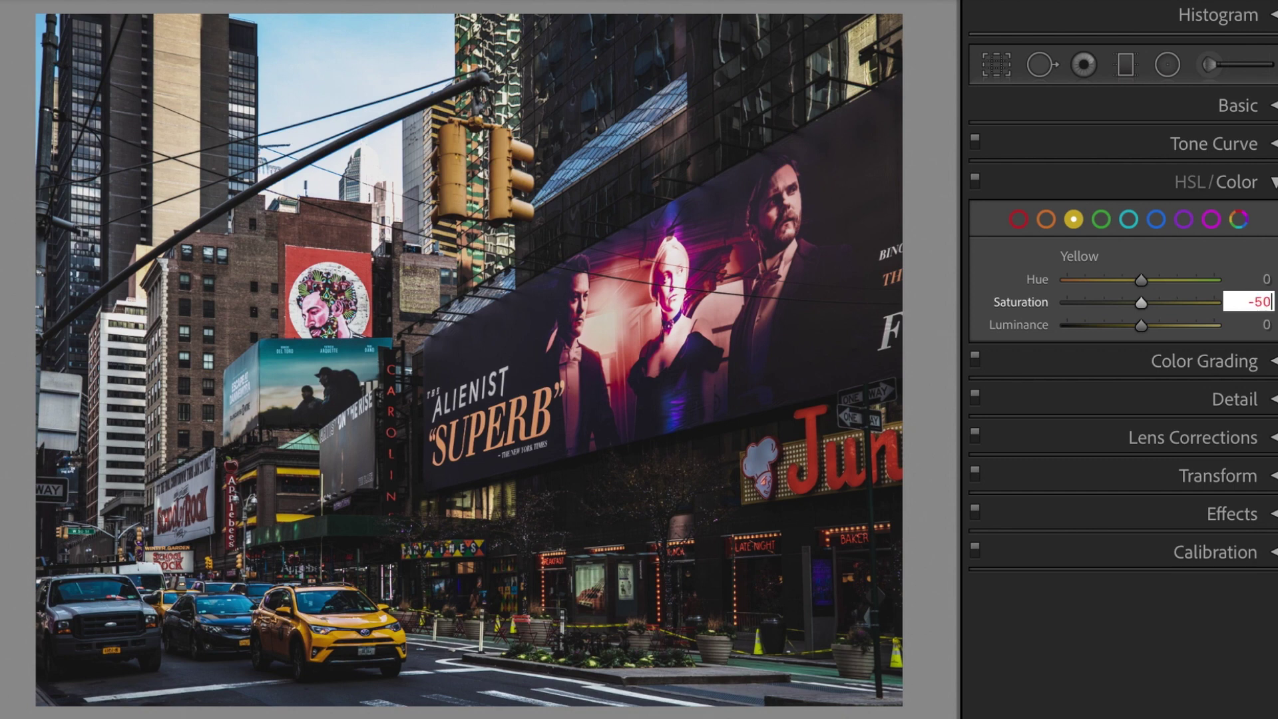
{"action": "key", "text": "Tab"}
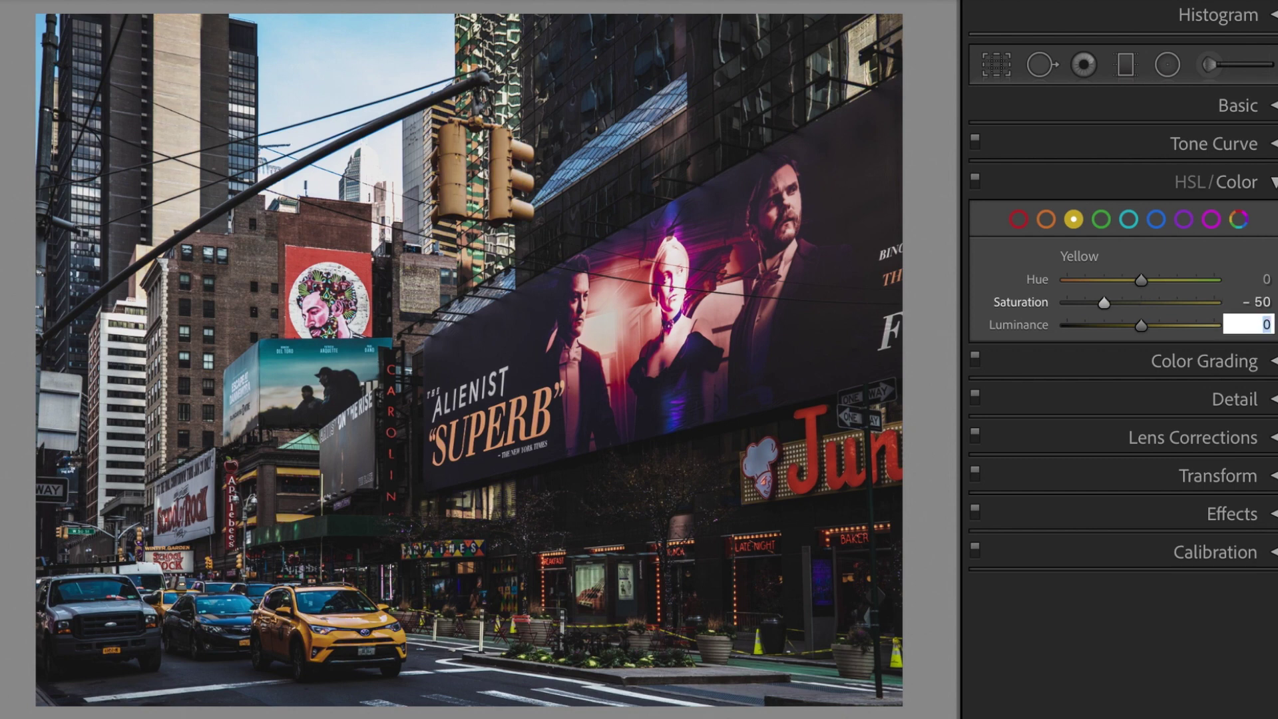
{"action": "type", "text": "35"}
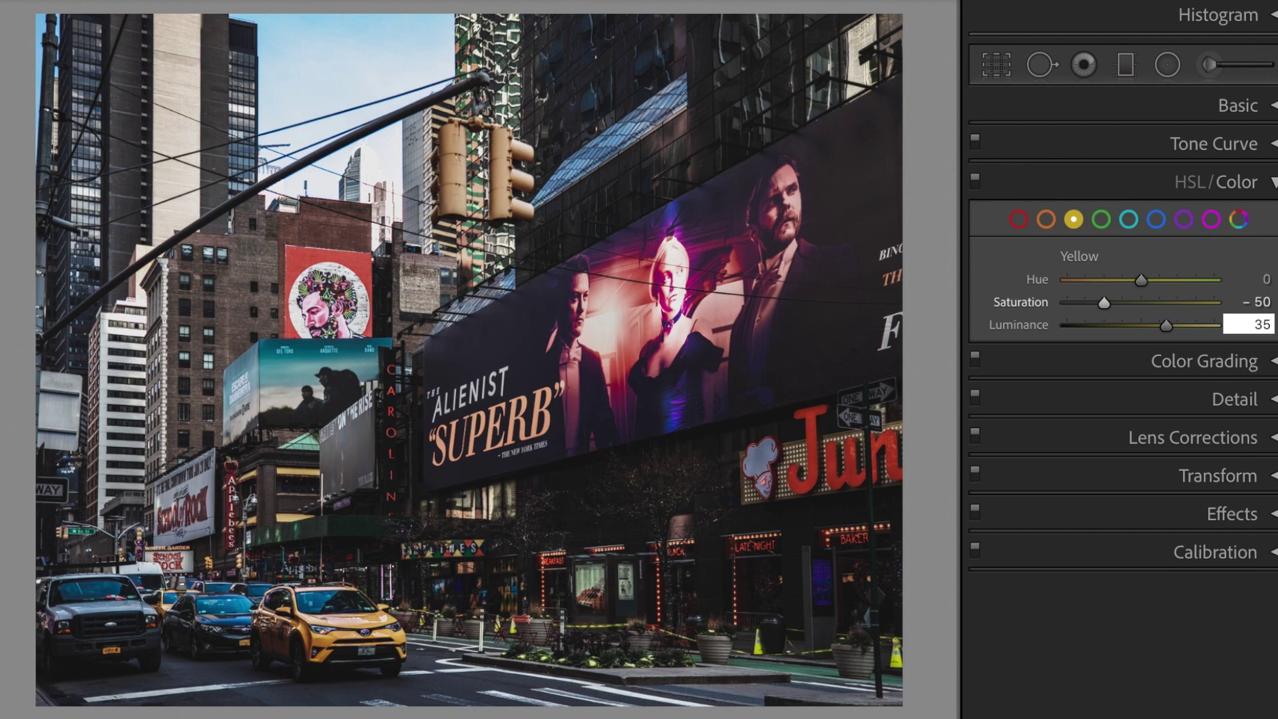
{"action": "key", "text": "Return"}
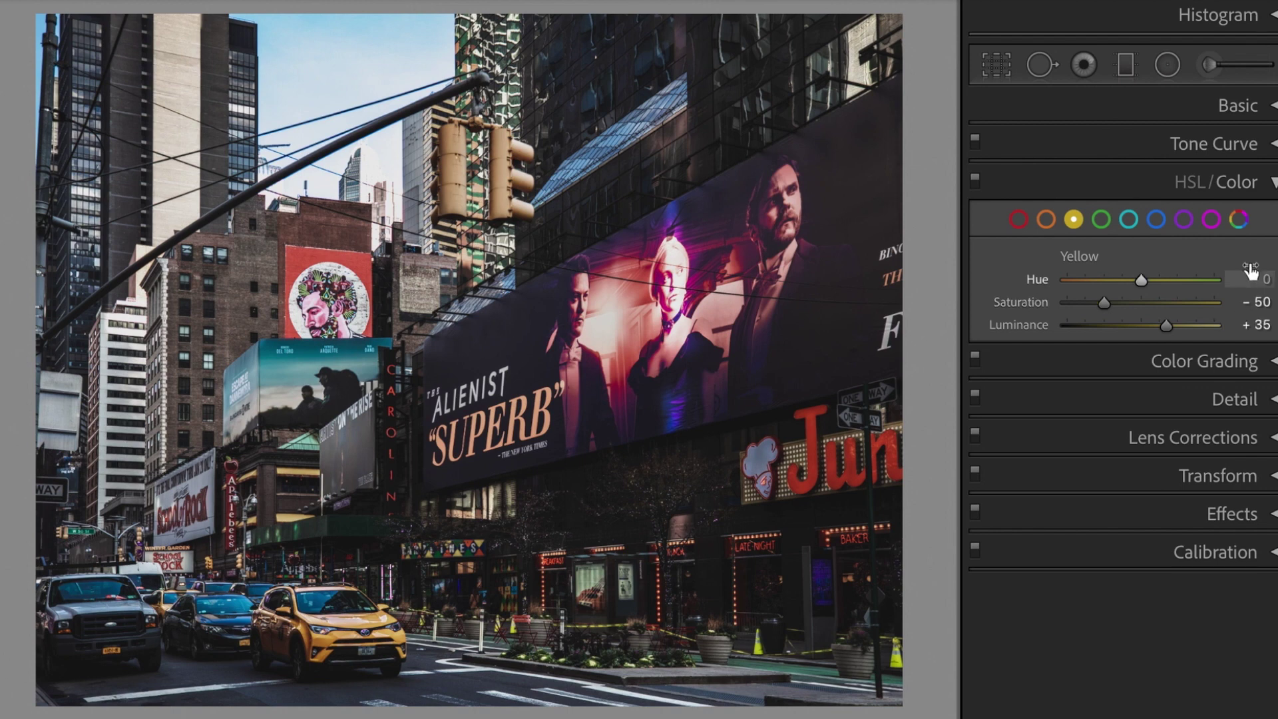
Set Green hue +50, saturation −70 and luminance −20.
{"action": "left_click", "coordinate": [1107, 224]}
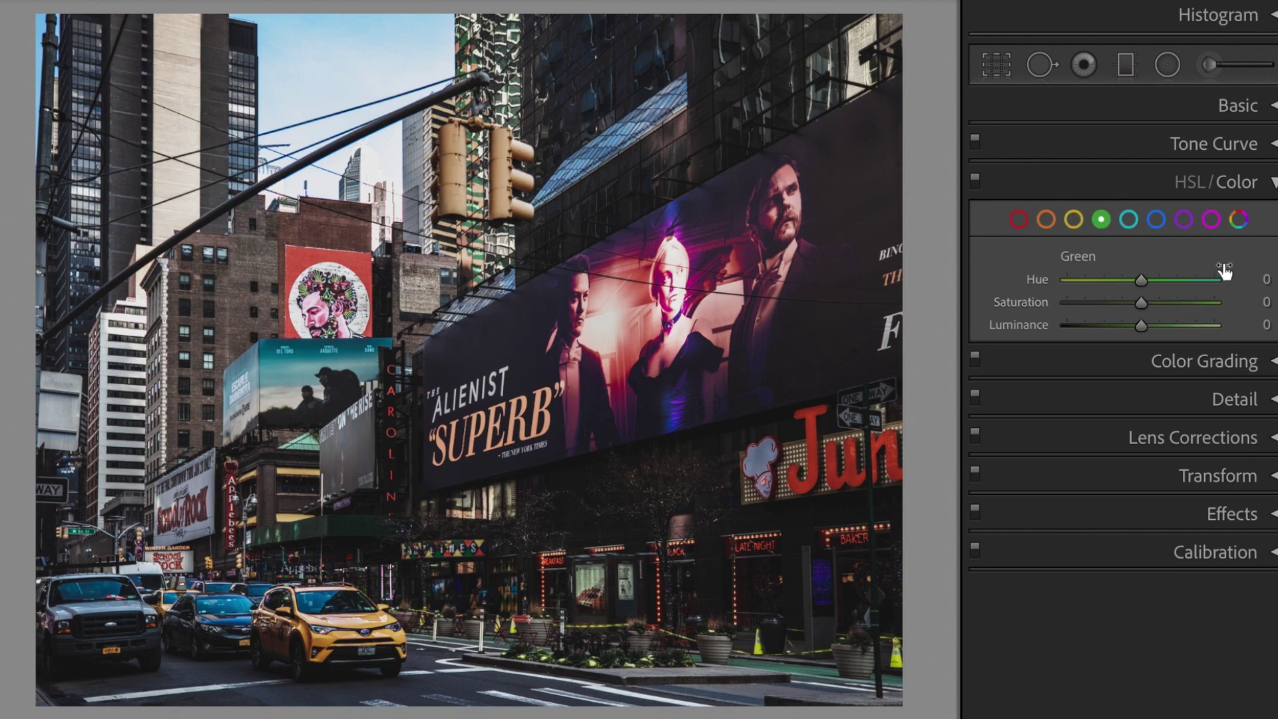
{"action": "left_click", "coordinate": [1242, 282]}
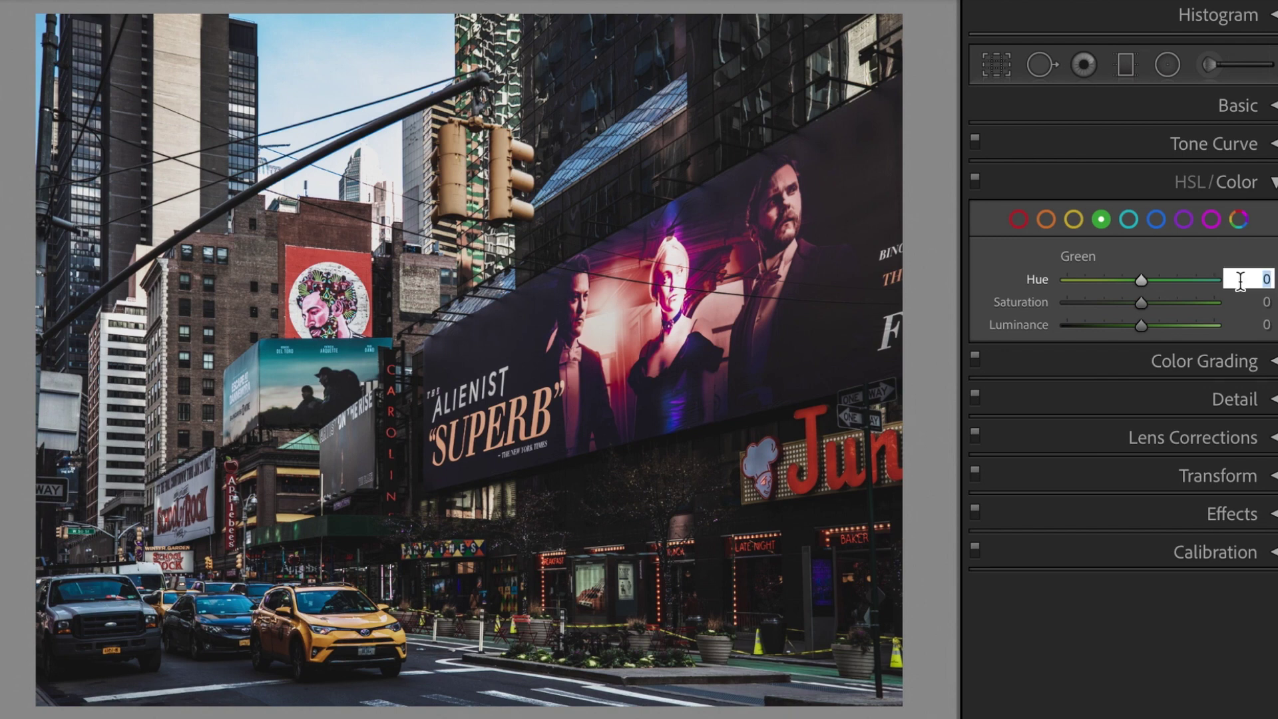
{"action": "type", "text": "50"}
{"action": "key", "text": "Tab"}
{"action": "type", "text": "-70"}
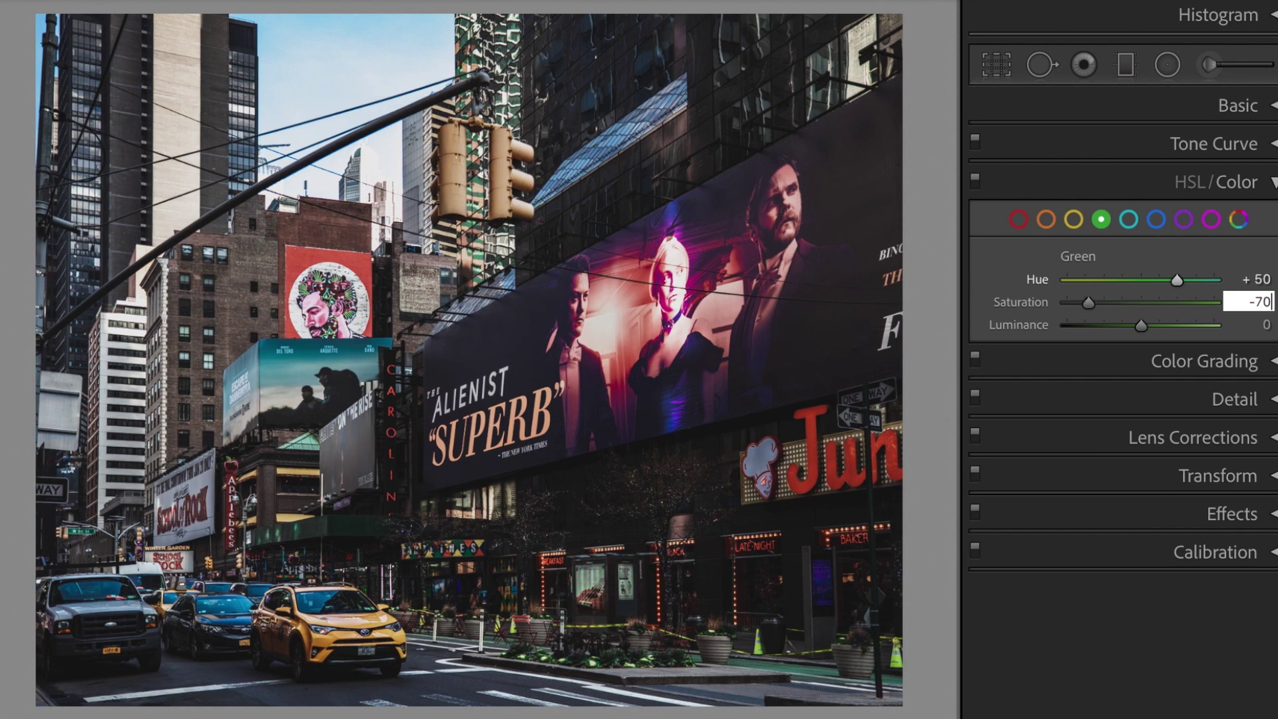
{"action": "key", "text": "Tab"}
{"action": "type", "text": "-20"}
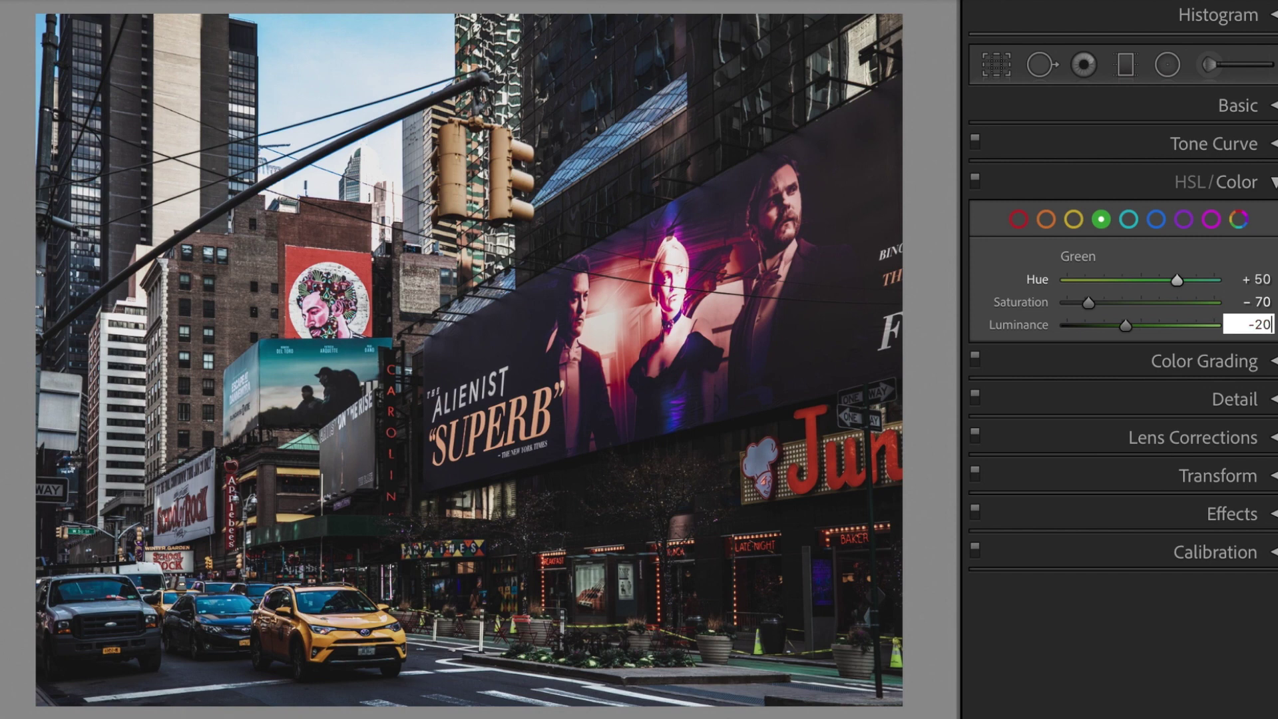
{"action": "key", "text": "Return"}
Set Aqua hue +60, saturation −50 and luminance −15.
{"action": "left_click", "coordinate": [1129, 219]}
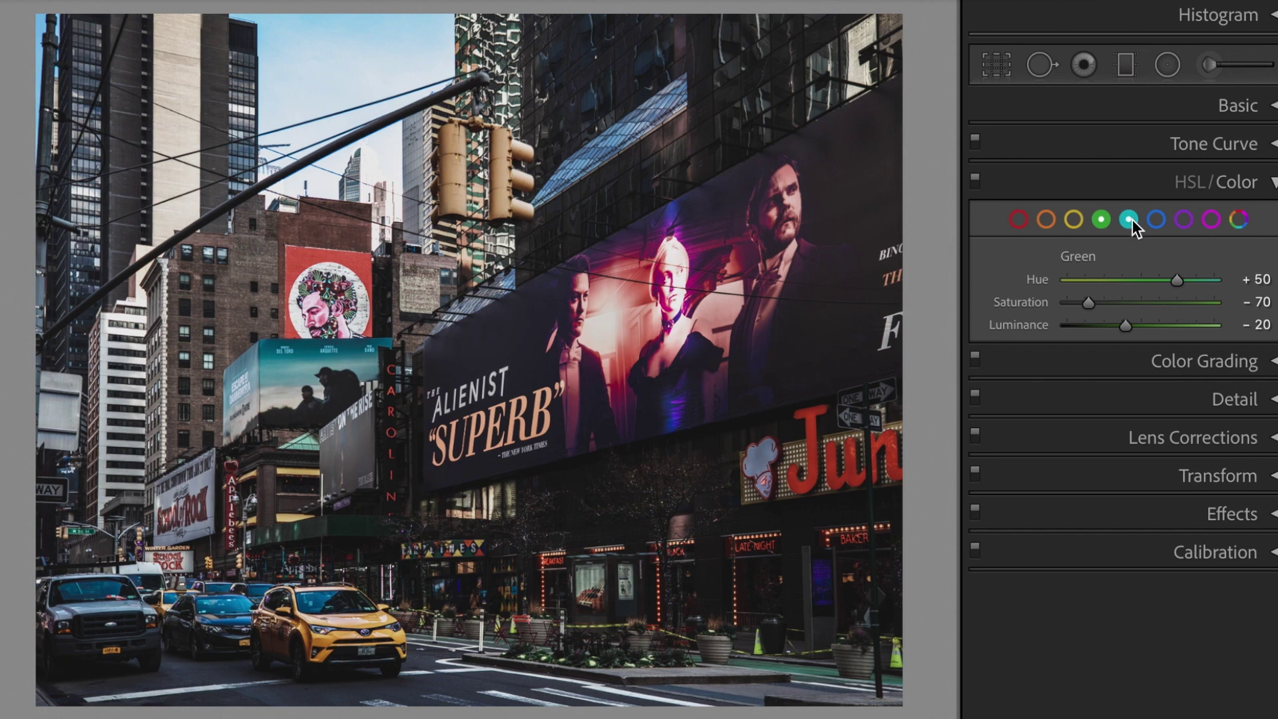
{"action": "left_click", "coordinate": [1245, 280]}
{"action": "type", "text": "60"}
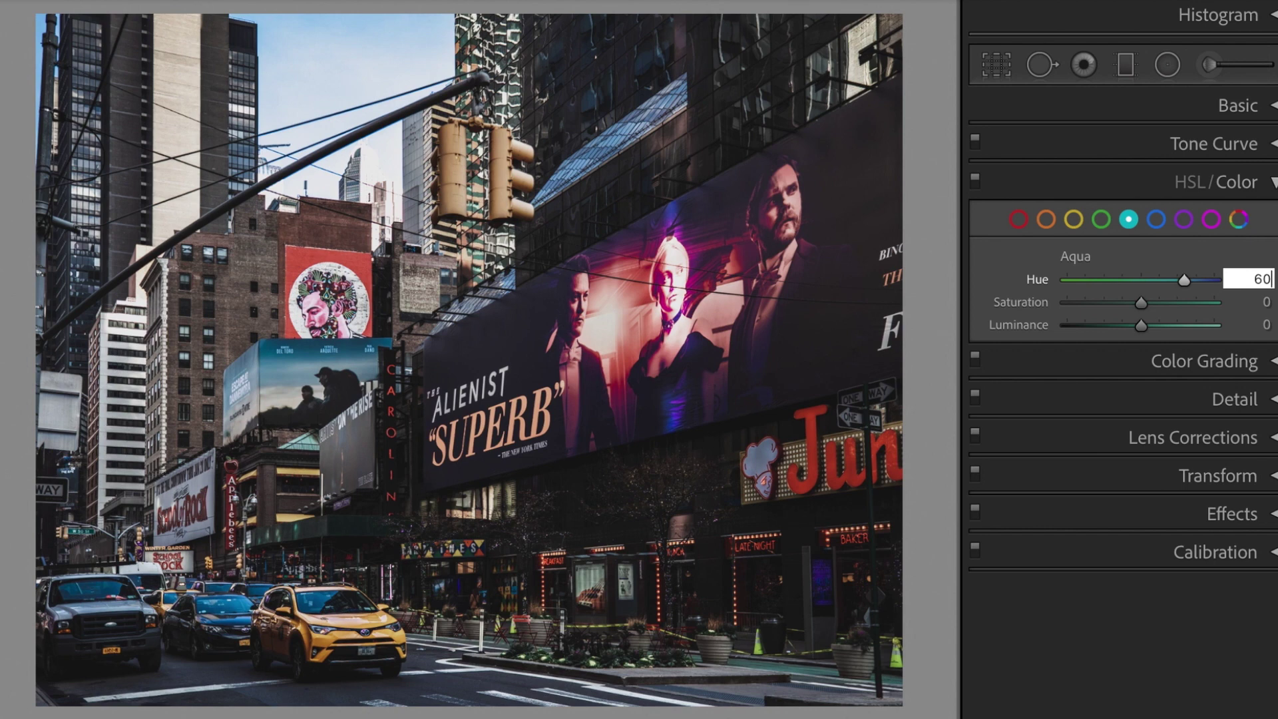
{"action": "key", "text": "Tab"}
{"action": "type", "text": "-50"}
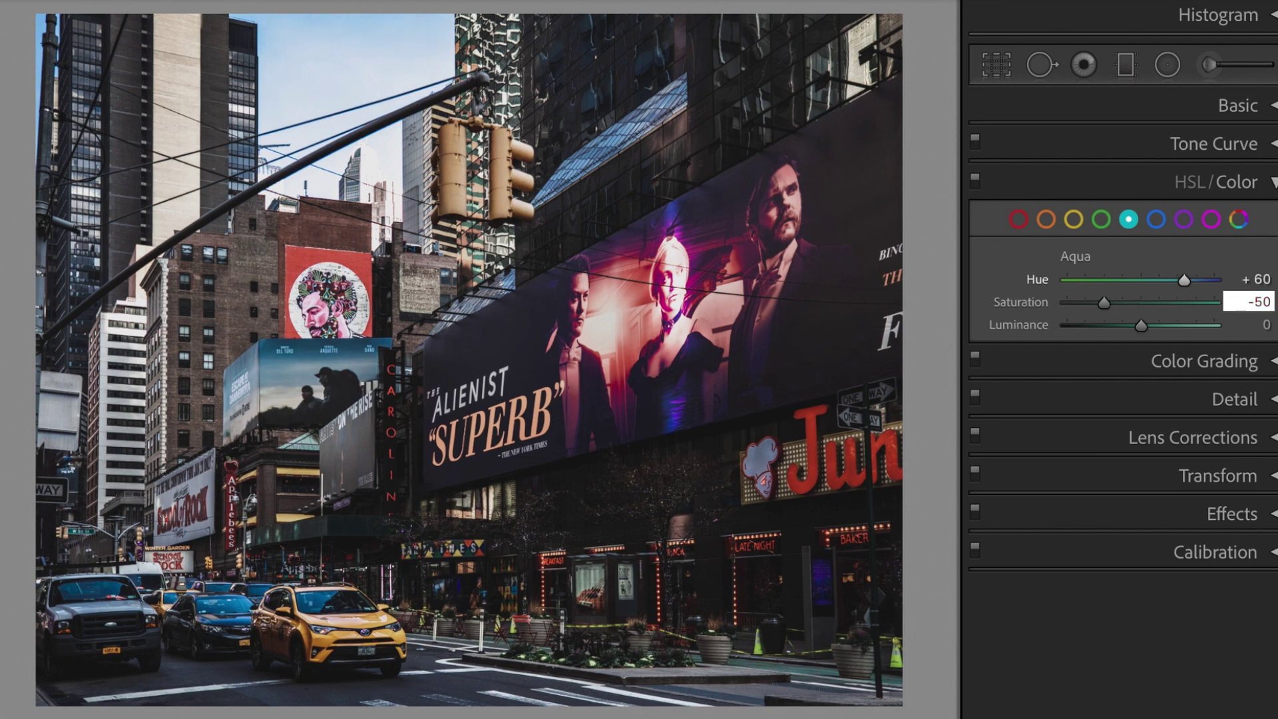
{"action": "key", "text": "Tab"}
{"action": "type", "text": "-15"}
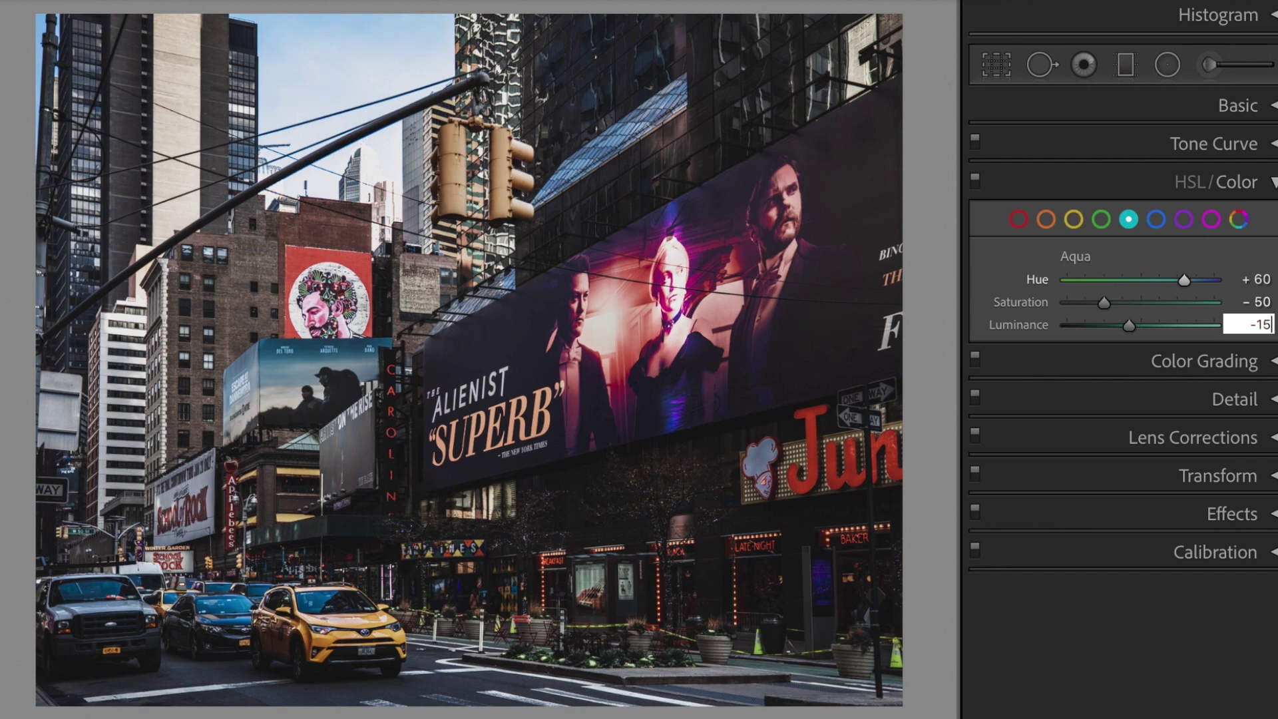
{"action": "key", "text": "Return"}
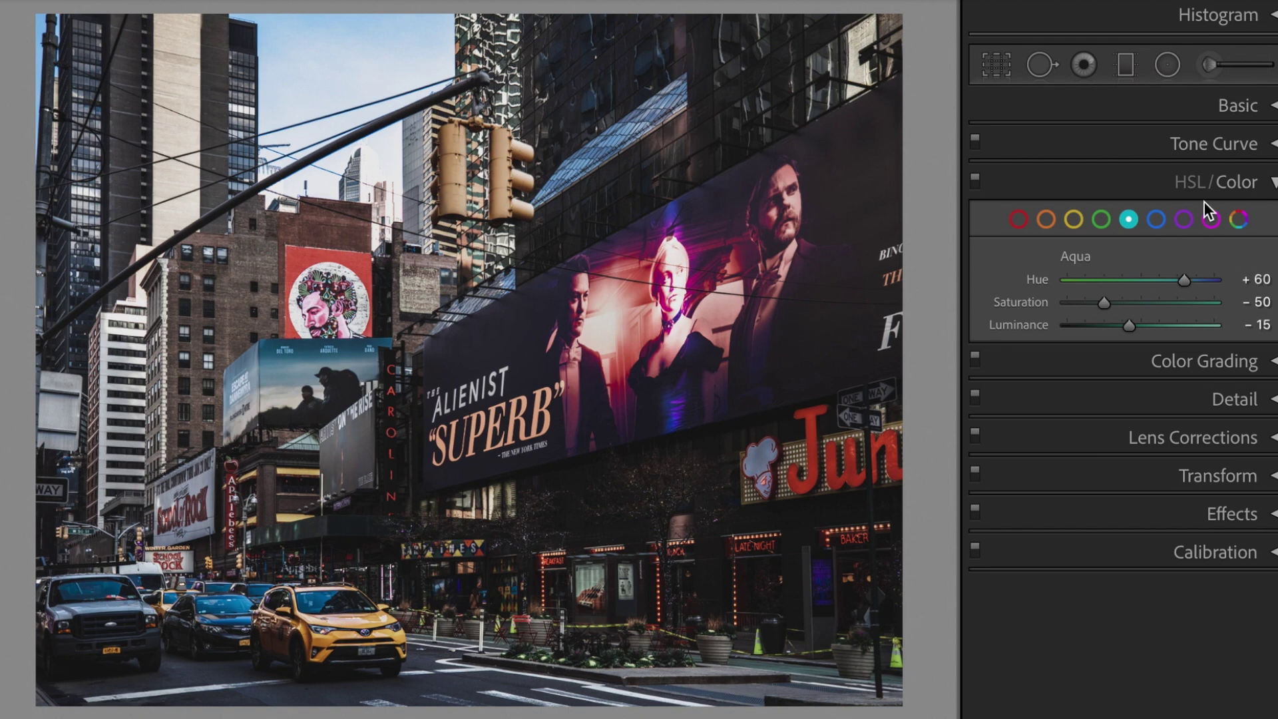
{"action": "left_click", "coordinate": [1155, 219]}
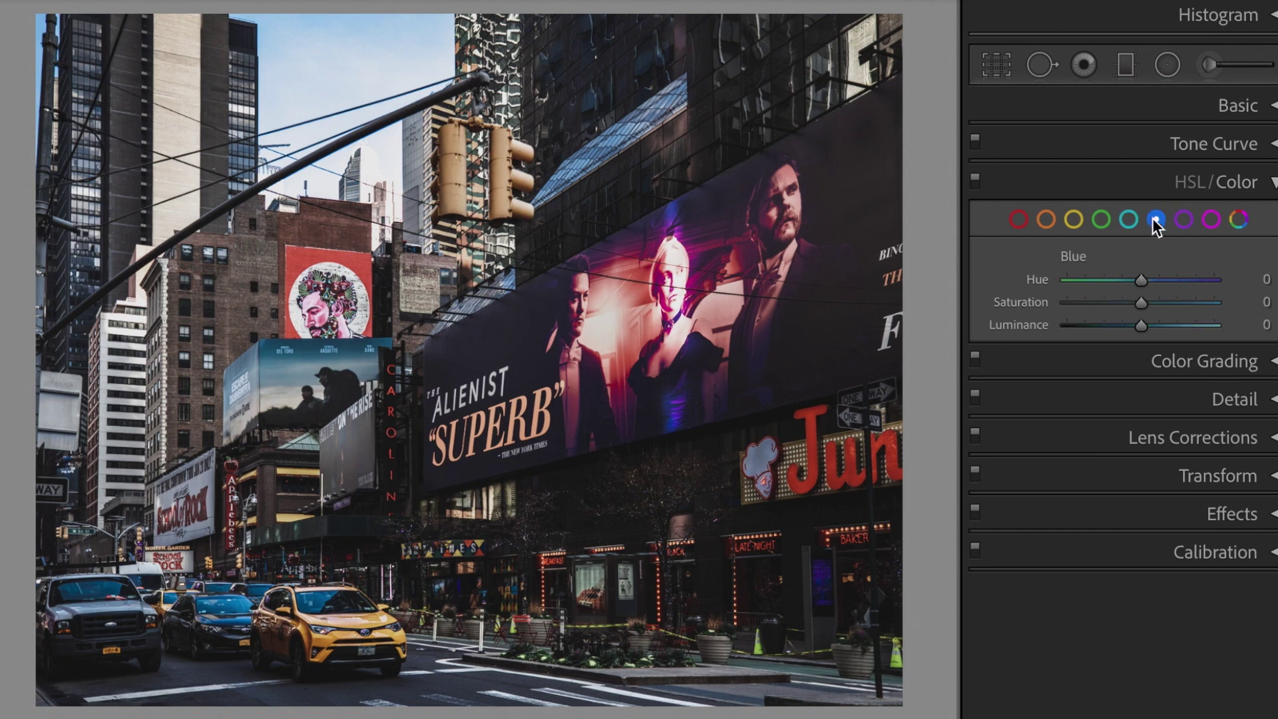
Set Blue hue to −10 and saturation to −60.
{"action": "left_click", "coordinate": [1240, 285]}
{"action": "type", "text": "-10"}
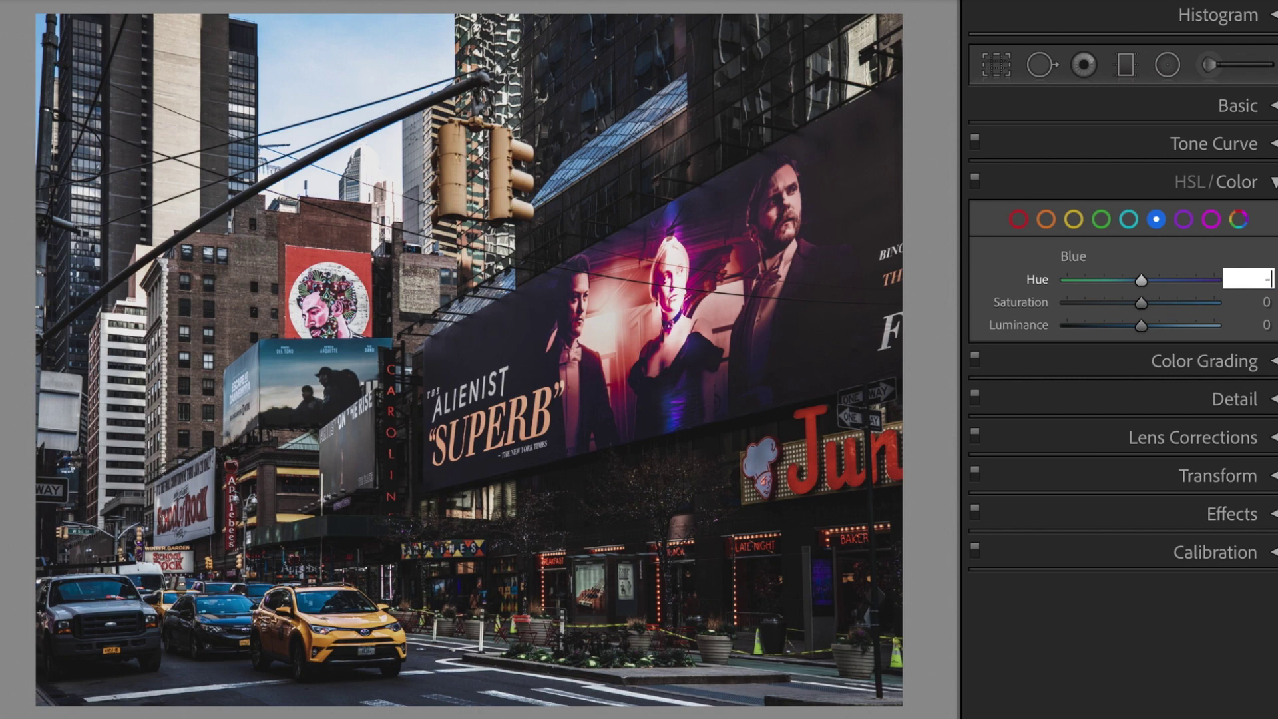
{"action": "key", "text": "Return"}
{"action": "key", "text": "Tab"}
{"action": "type", "text": "-60"}
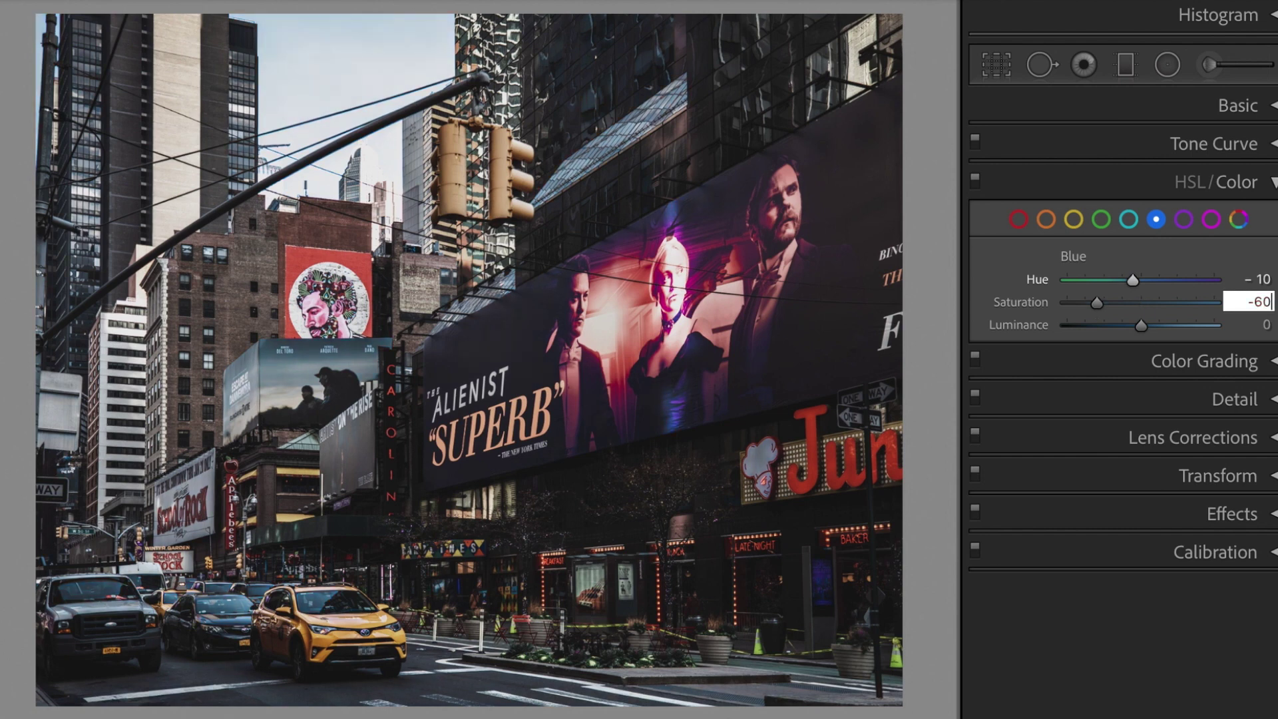
{"action": "key", "text": "Return"}
Lower Purple and Magenta luminance to −20 each.
{"action": "left_click", "coordinate": [1187, 221]}
{"action": "left_click", "coordinate": [1243, 327]}
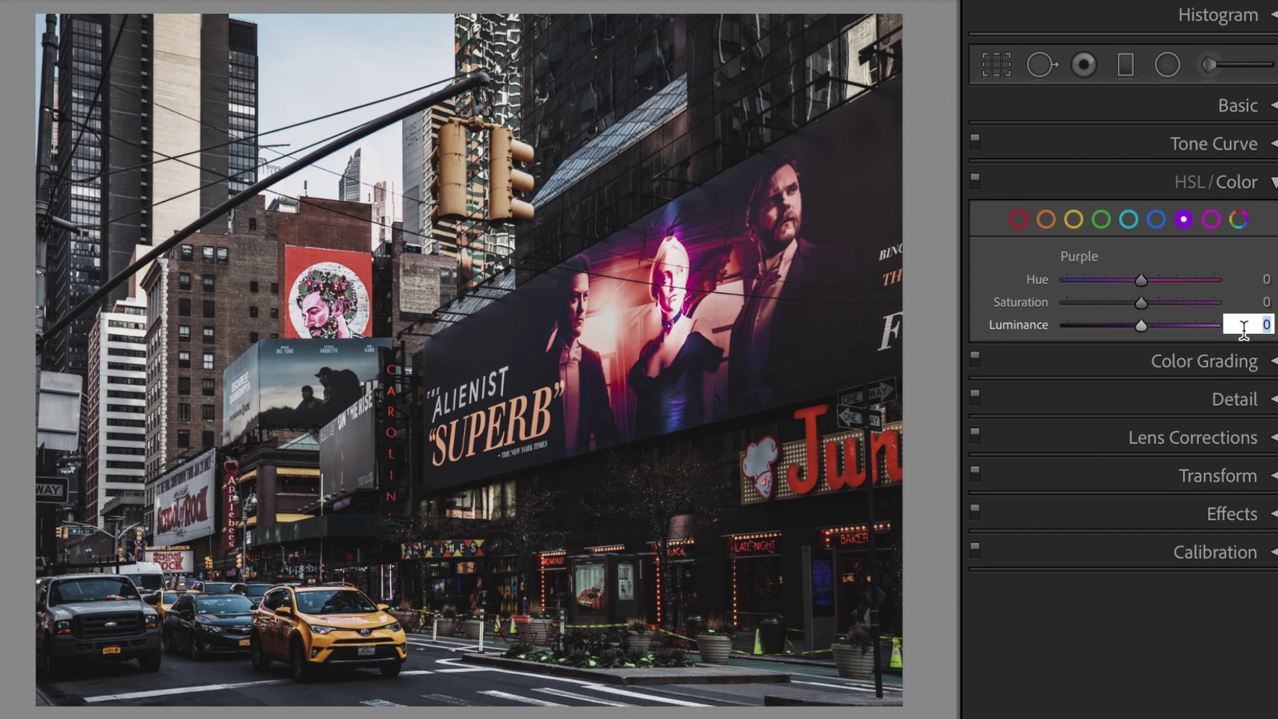
{"action": "type", "text": "-20"}
{"action": "key", "text": "Return"}
{"action": "left_click", "coordinate": [1211, 220]}
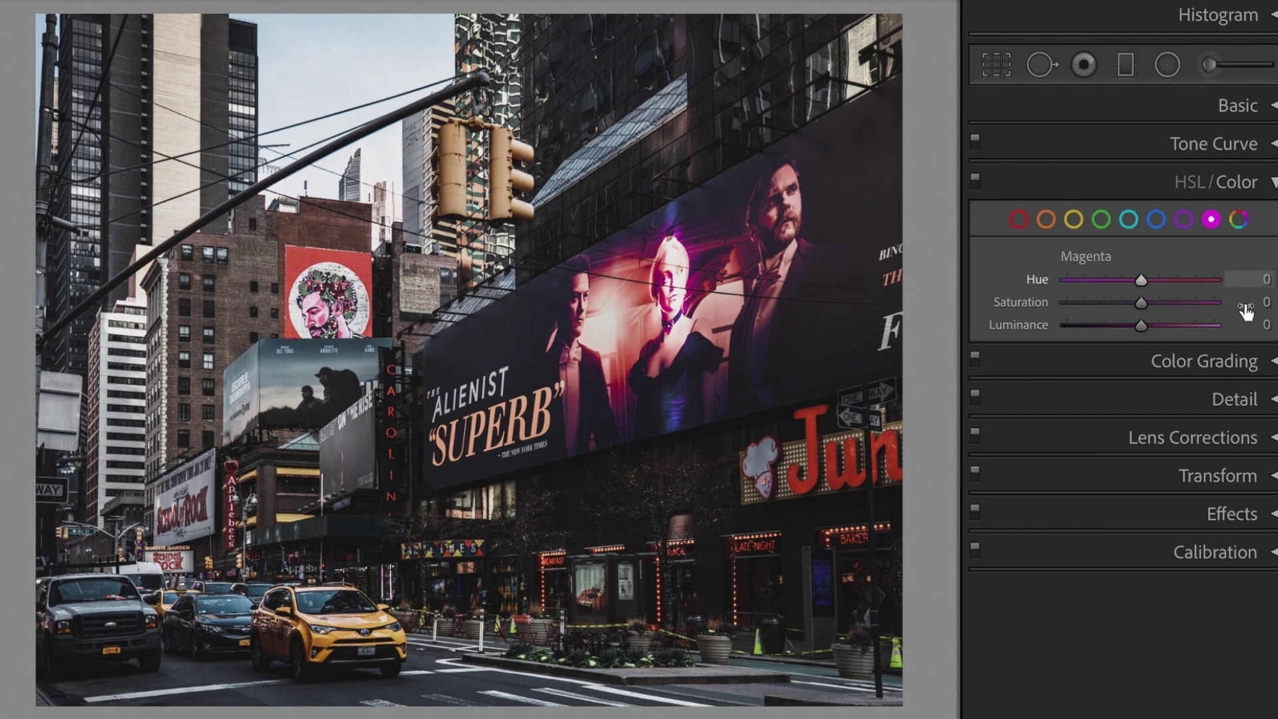
{"action": "left_click", "coordinate": [1249, 327]}
{"action": "type", "text": "-20"}
{"action": "key", "text": "Return"}
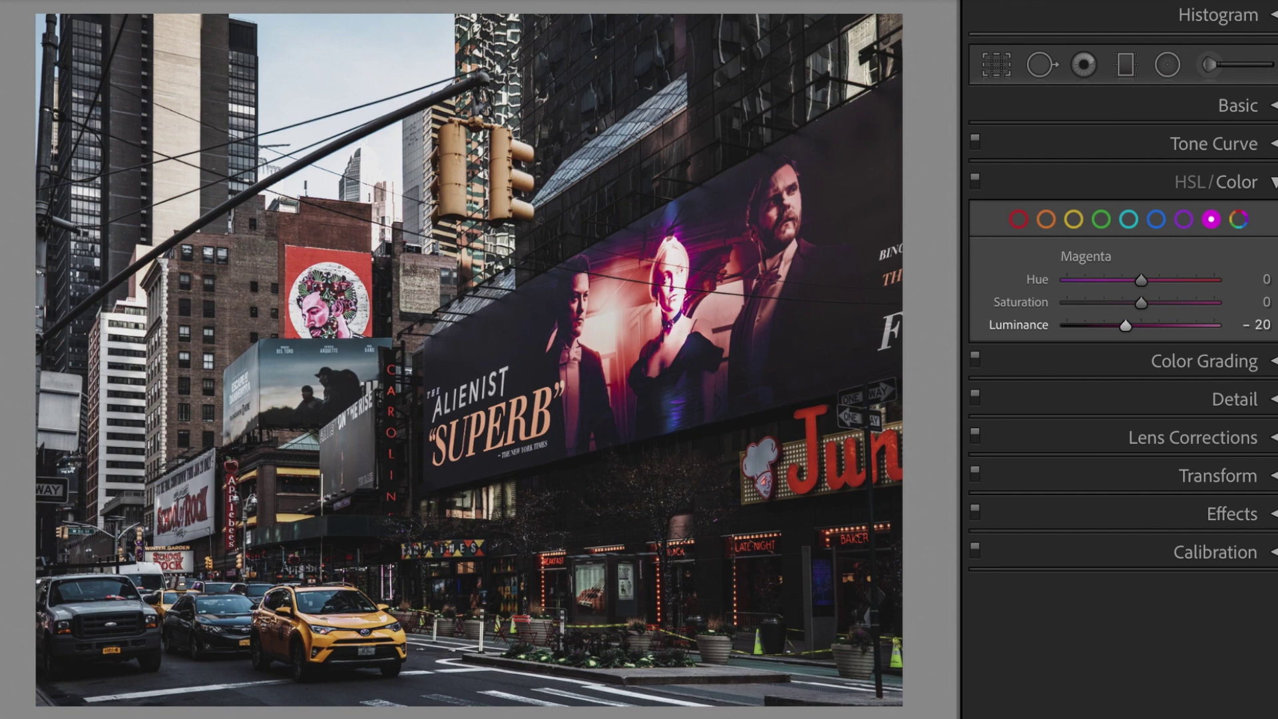
In Color Grading, give the shadows hue 193 and saturation 6.
{"action": "left_click", "coordinate": [1272, 190]}
{"action": "left_click", "coordinate": [1273, 223]}
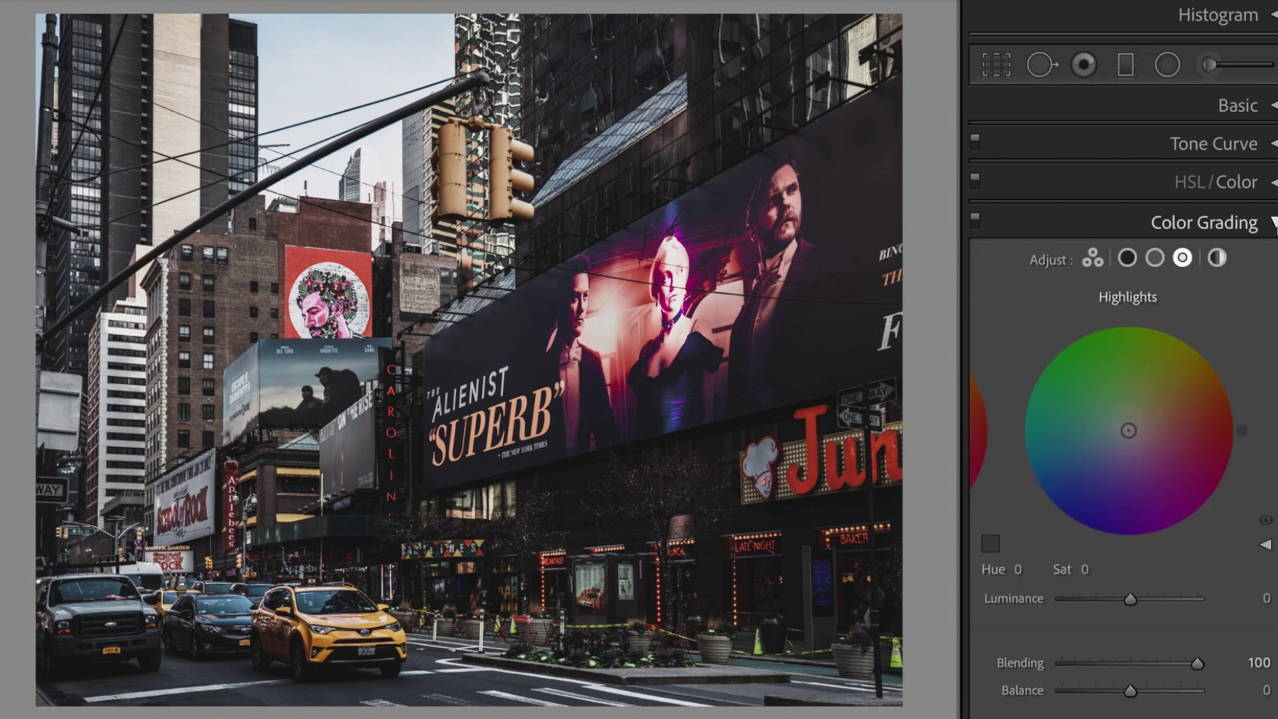
{"action": "left_click", "coordinate": [1130, 259]}
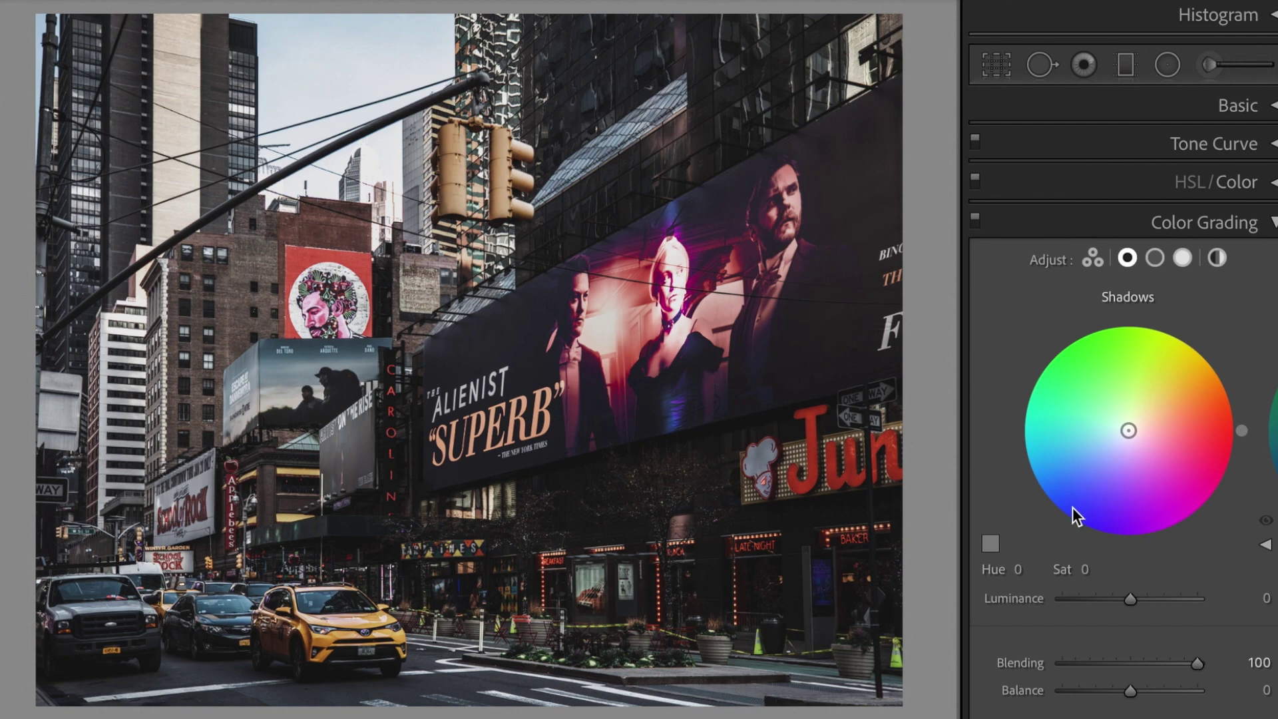
{"action": "left_click", "coordinate": [1024, 569]}
{"action": "type", "text": "193"}
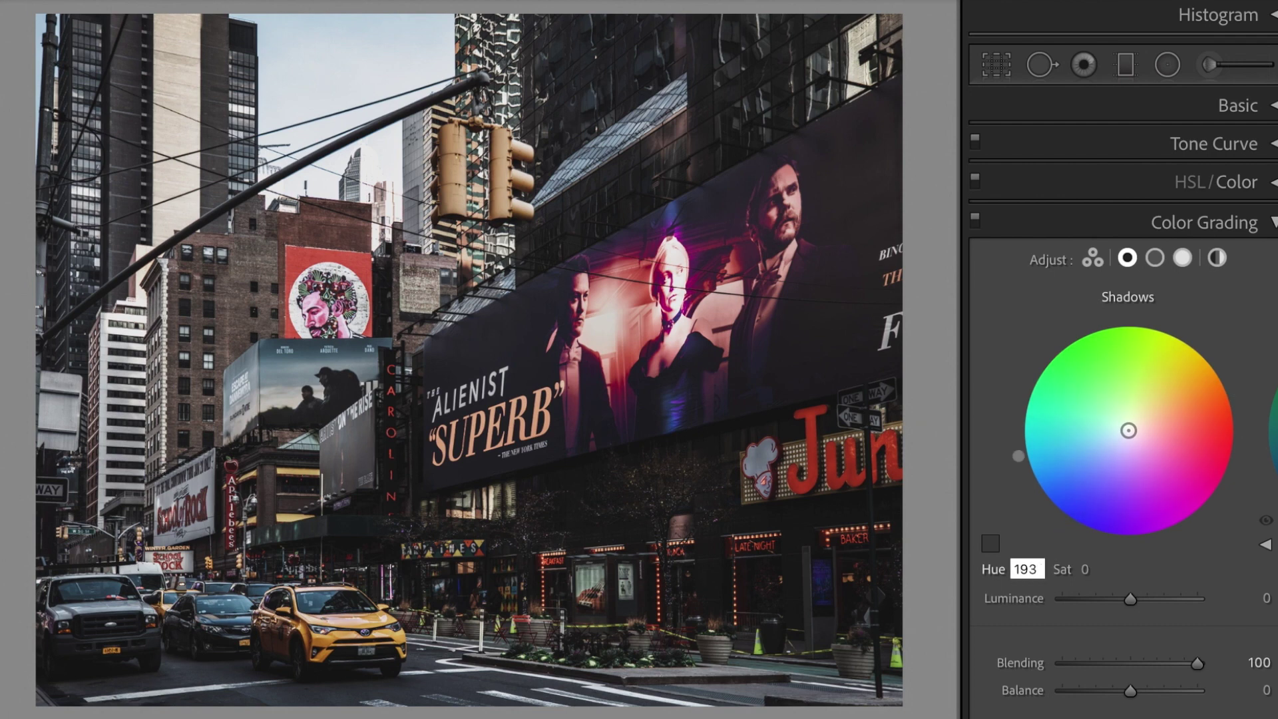
{"action": "key", "text": "Tab"}
{"action": "type", "text": "6"}
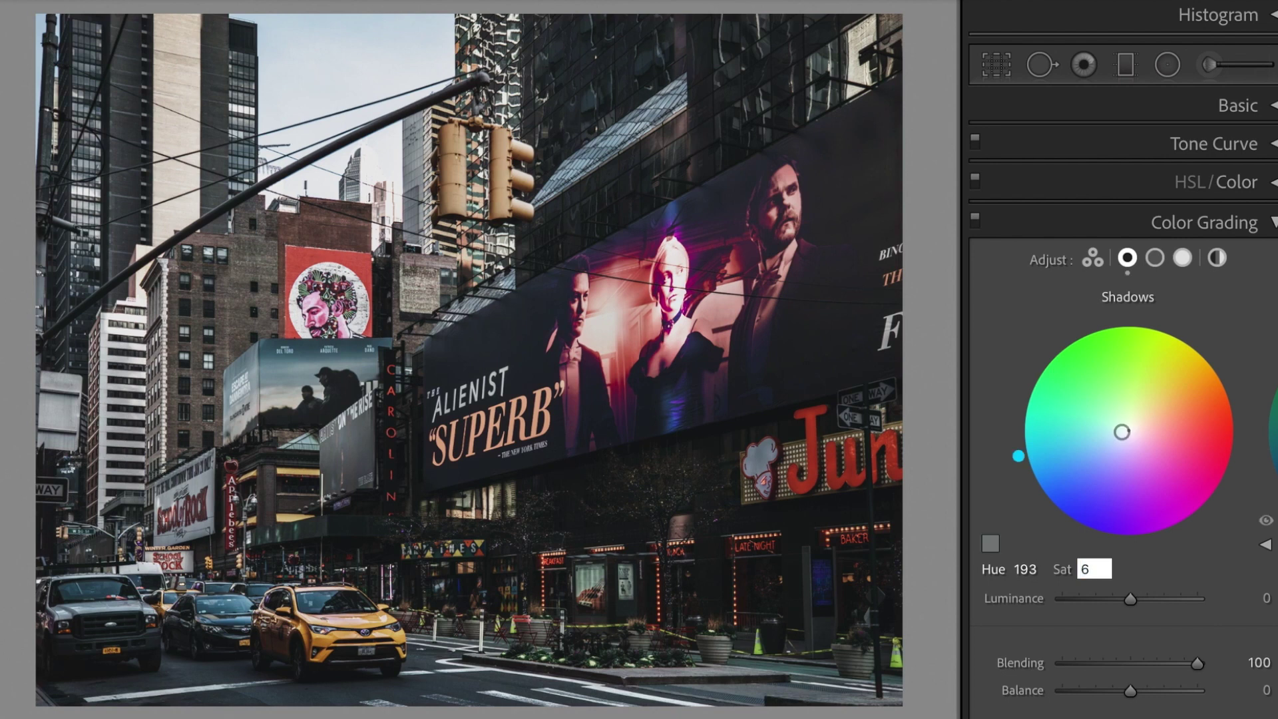
{"action": "key", "text": "Return"}
{"action": "key", "text": "Escape"}
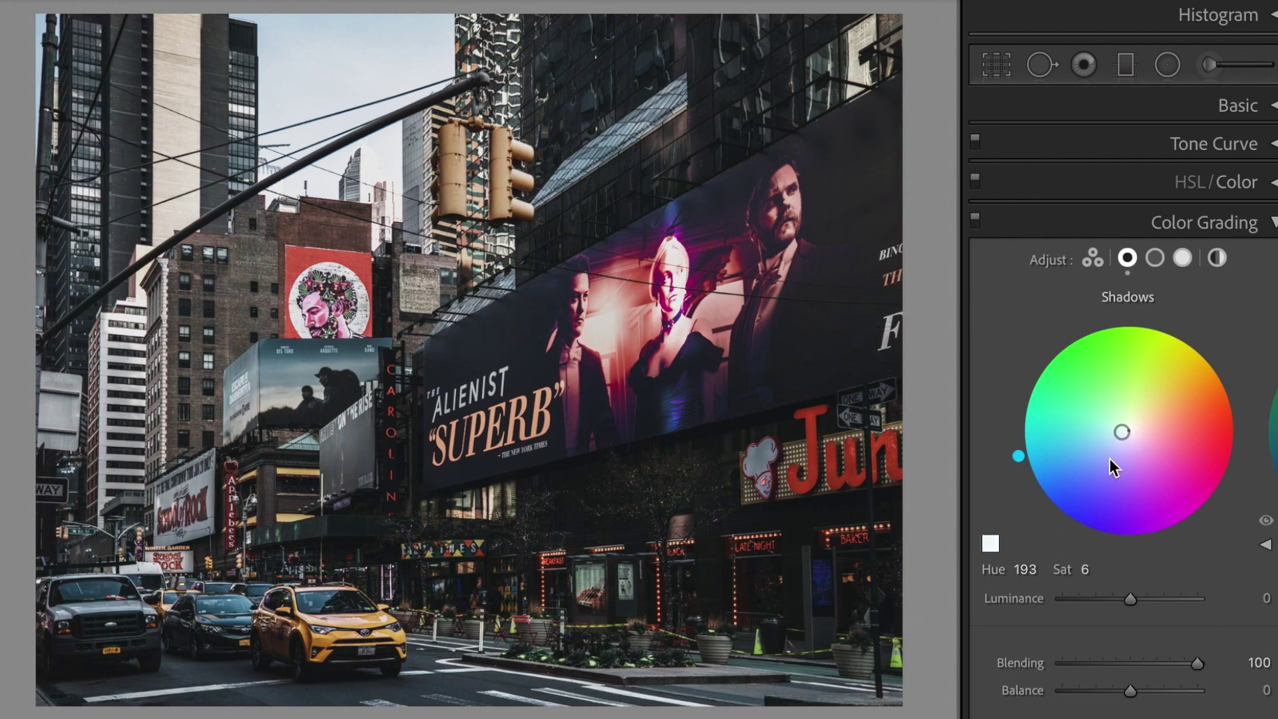
Give the highlights hue 114 and saturation 5, then collapse Color Grading.
{"action": "left_click", "coordinate": [1185, 260]}
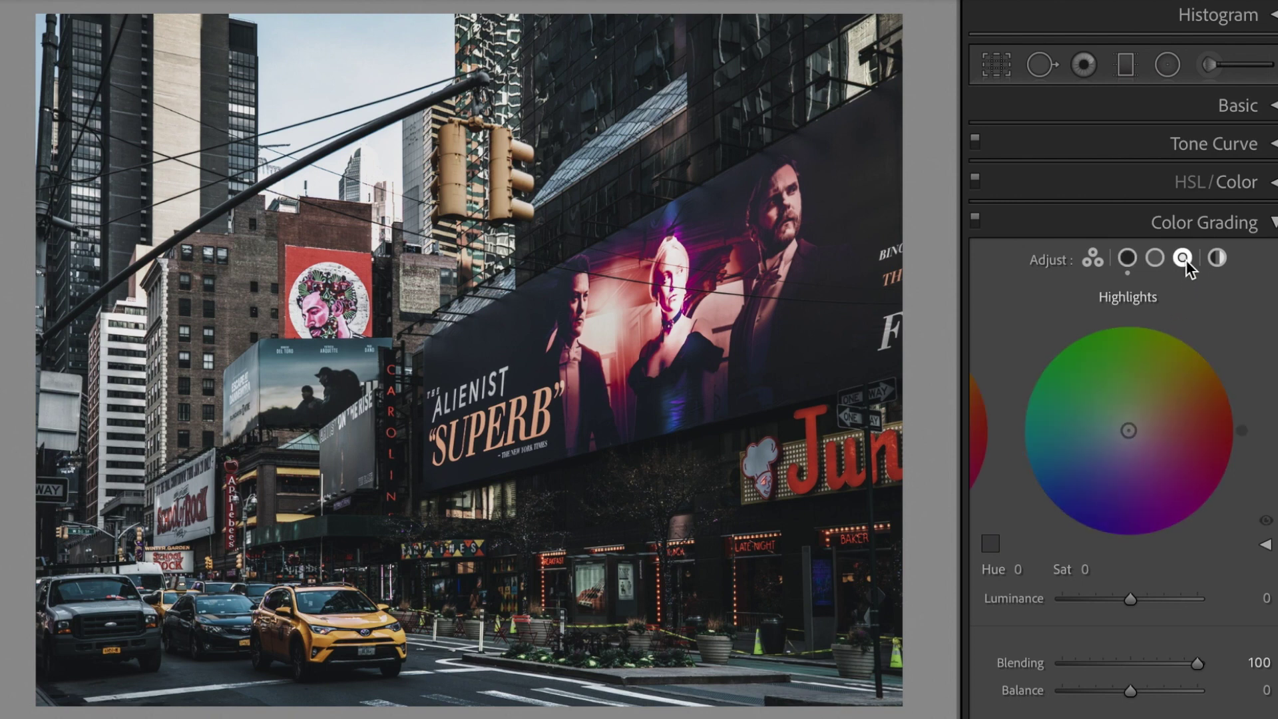
{"action": "left_click", "coordinate": [1030, 570]}
{"action": "type", "text": "114"}
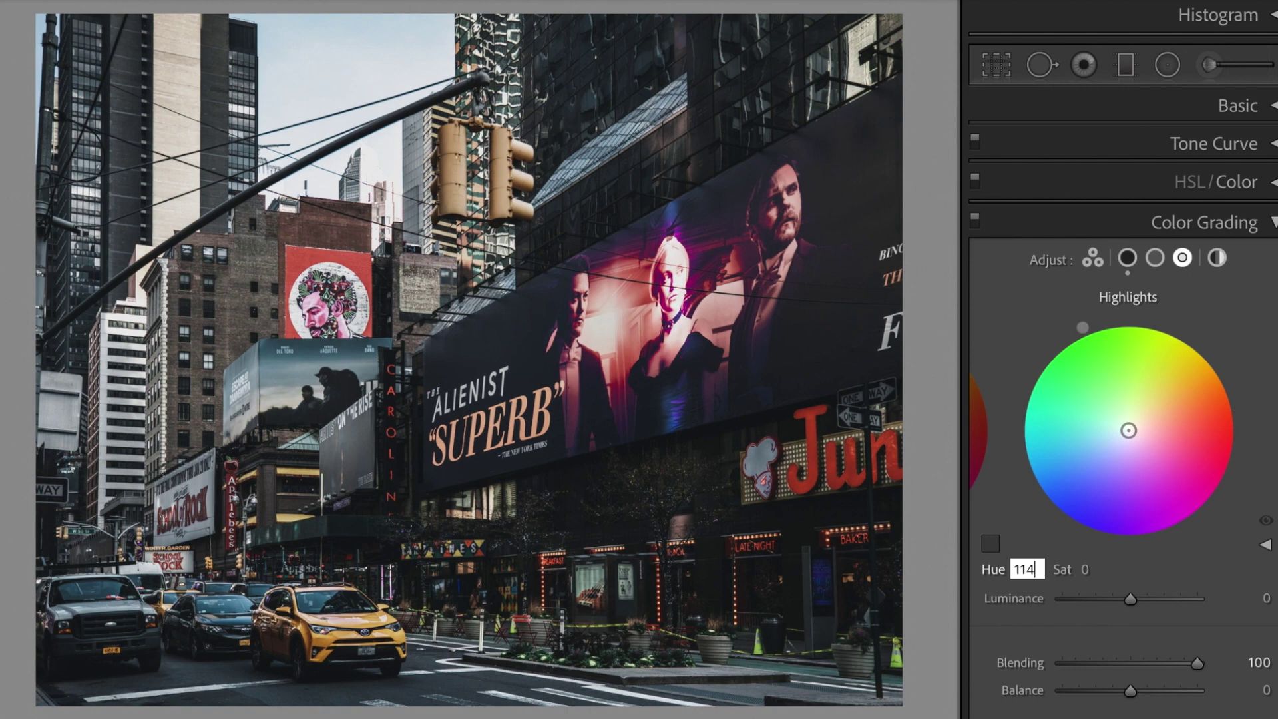
{"action": "key", "text": "Tab"}
{"action": "type", "text": "5"}
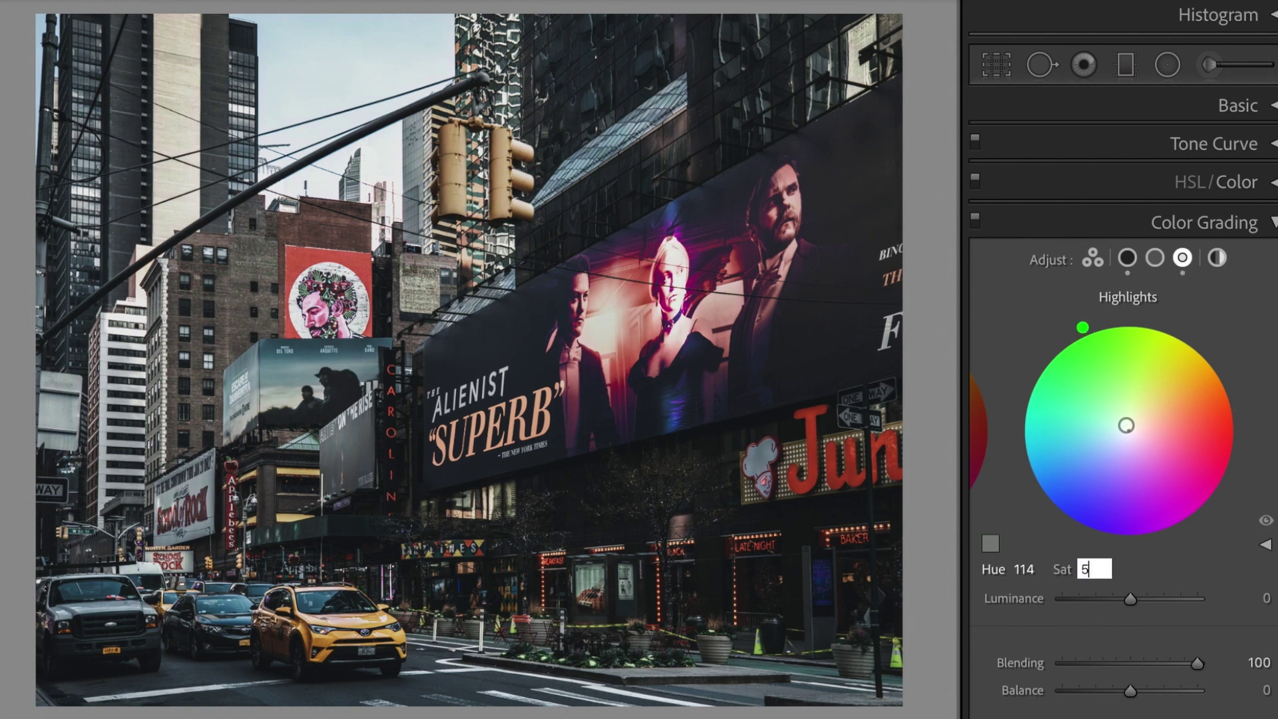
{"action": "key", "text": "Tab"}
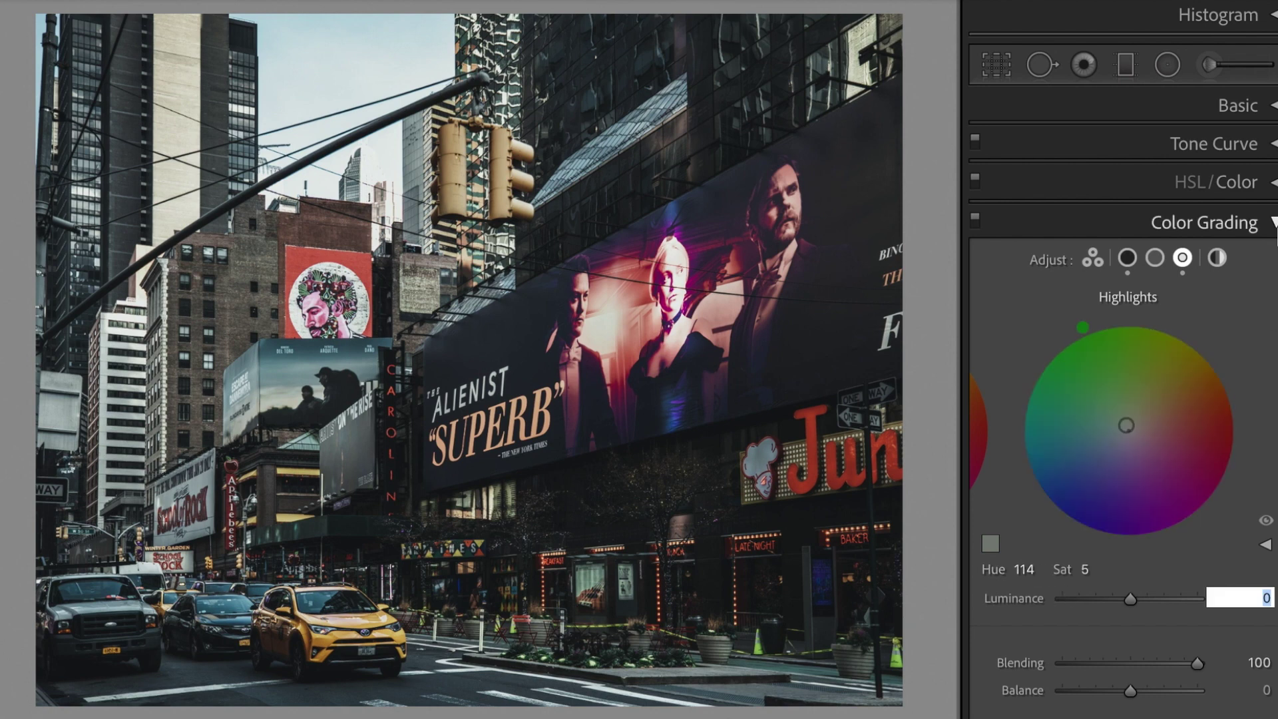
{"action": "left_click", "coordinate": [1274, 225]}
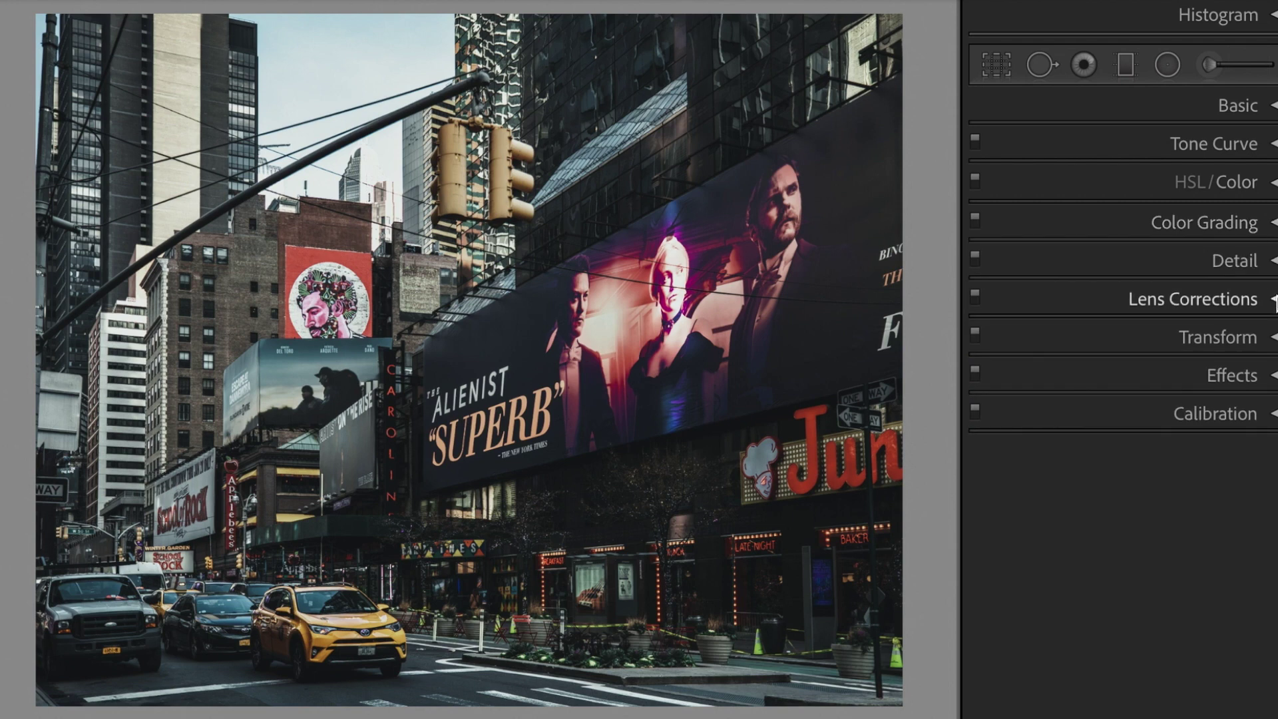
Enable Remove Chromatic Aberration in Lens Corrections.
{"action": "left_click", "coordinate": [1274, 301]}
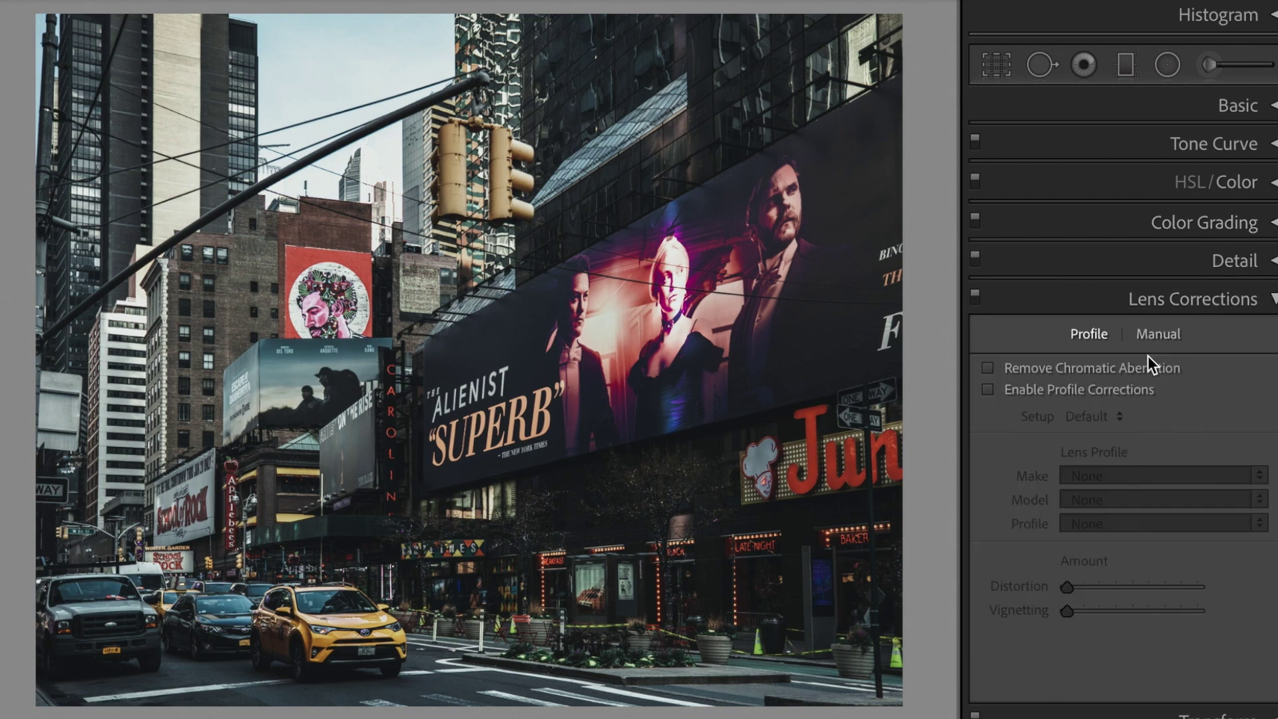
{"action": "left_click", "coordinate": [1133, 370]}
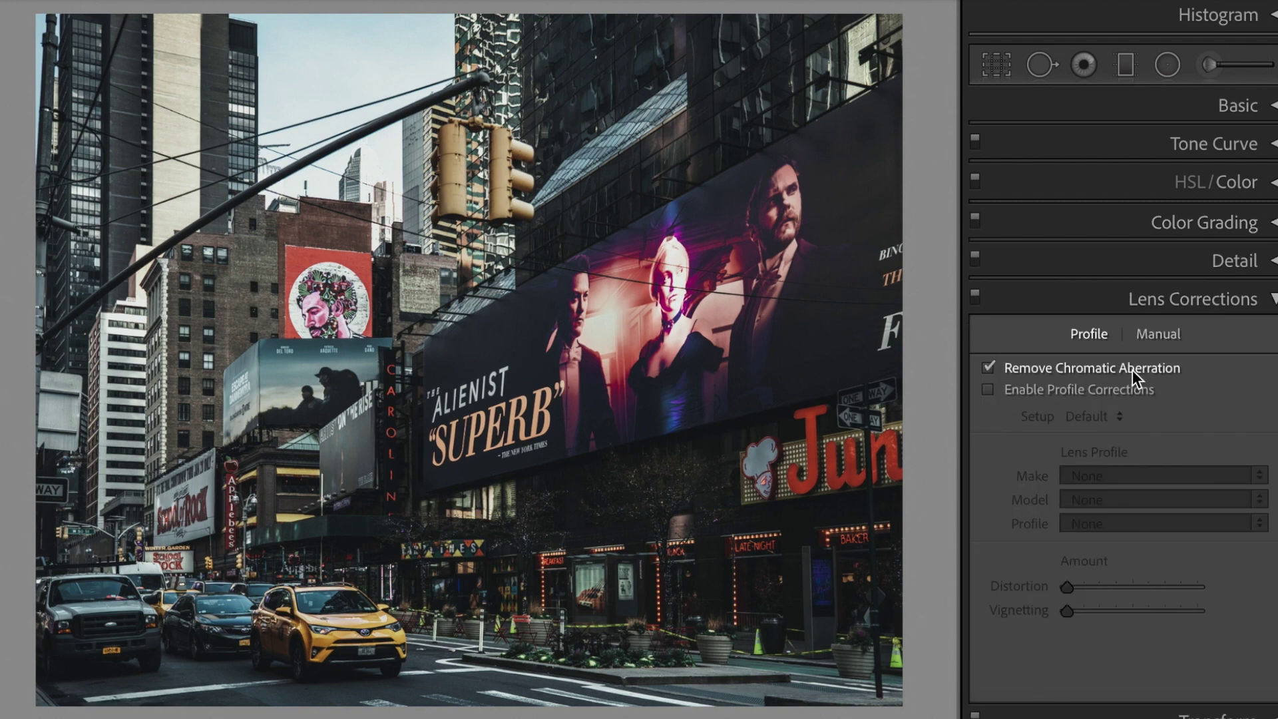
{"action": "left_click", "coordinate": [1273, 301]}
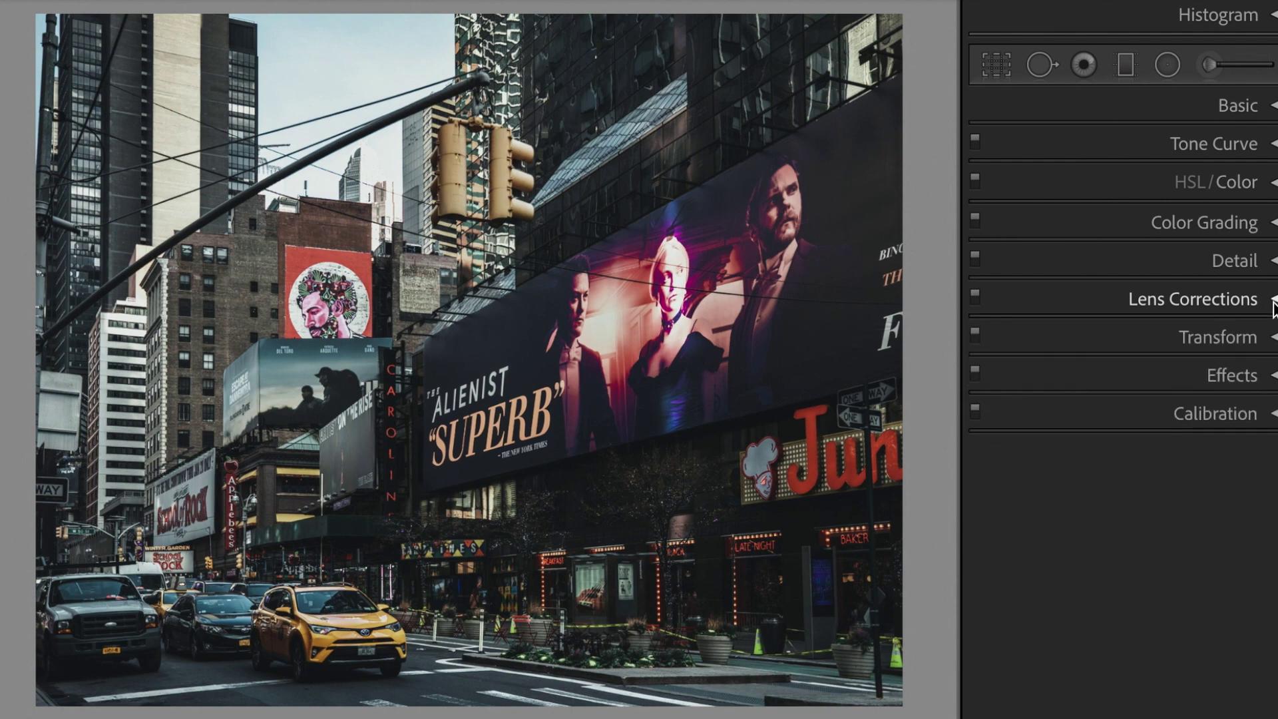
Set the post-crop vignette amount to −15 and midpoint to 20.
{"action": "left_click", "coordinate": [1274, 376]}
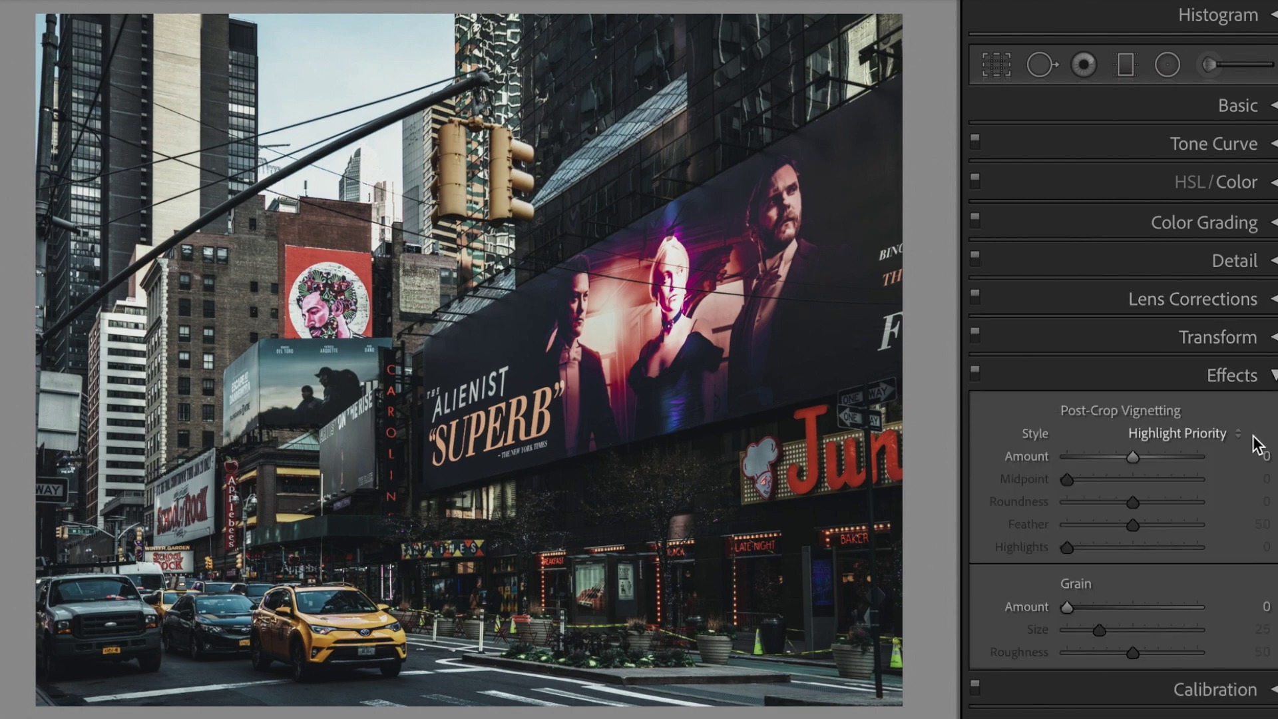
{"action": "left_click", "coordinate": [1230, 458]}
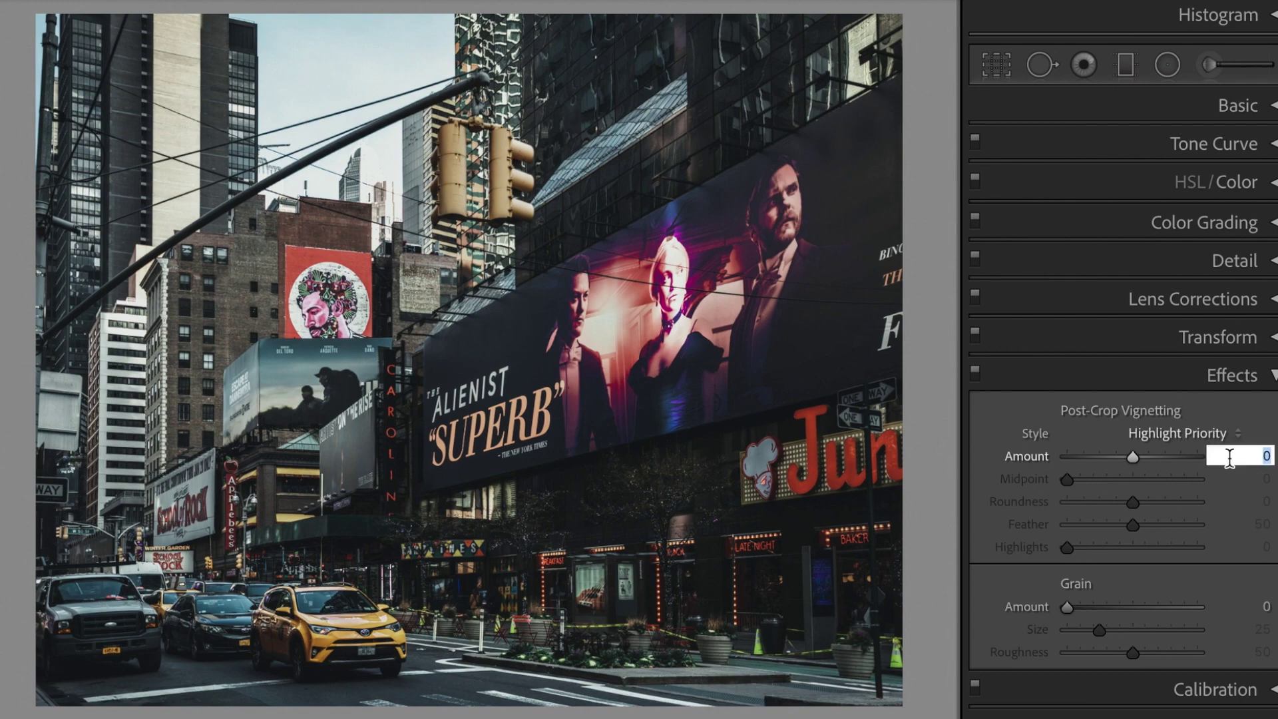
{"action": "type", "text": "-15"}
{"action": "key", "text": "Tab"}
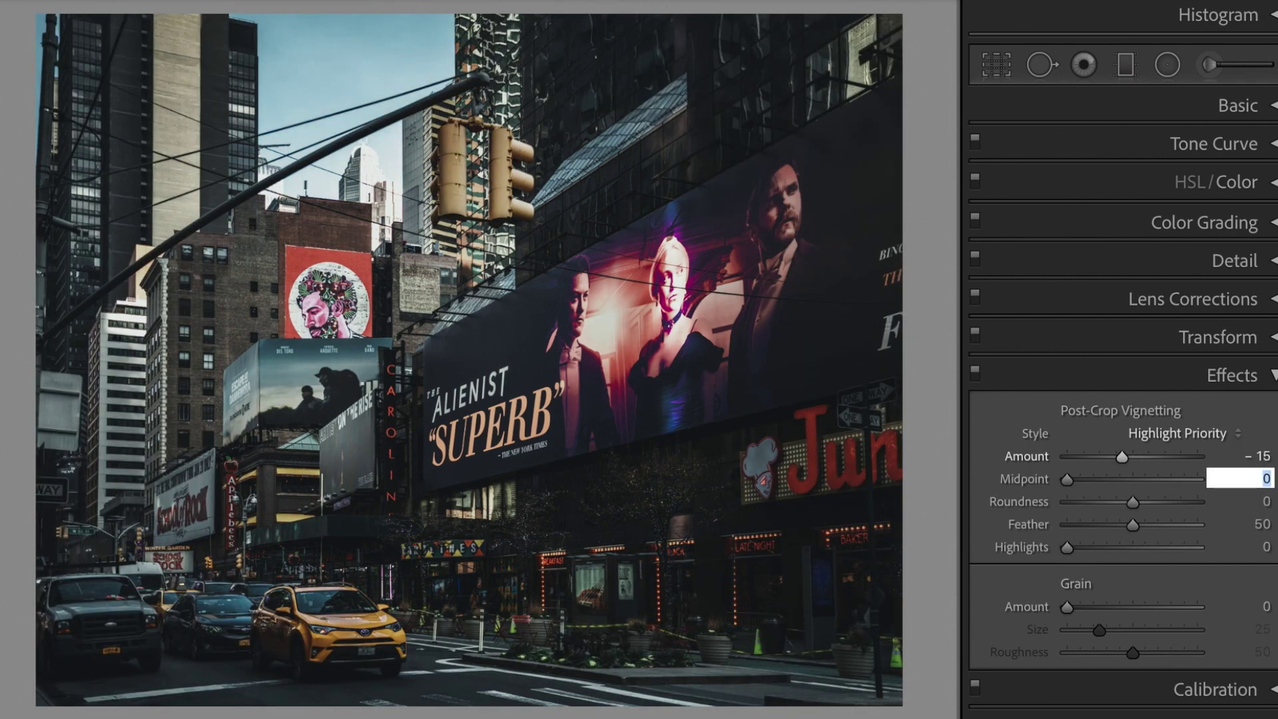
{"action": "type", "text": "20"}
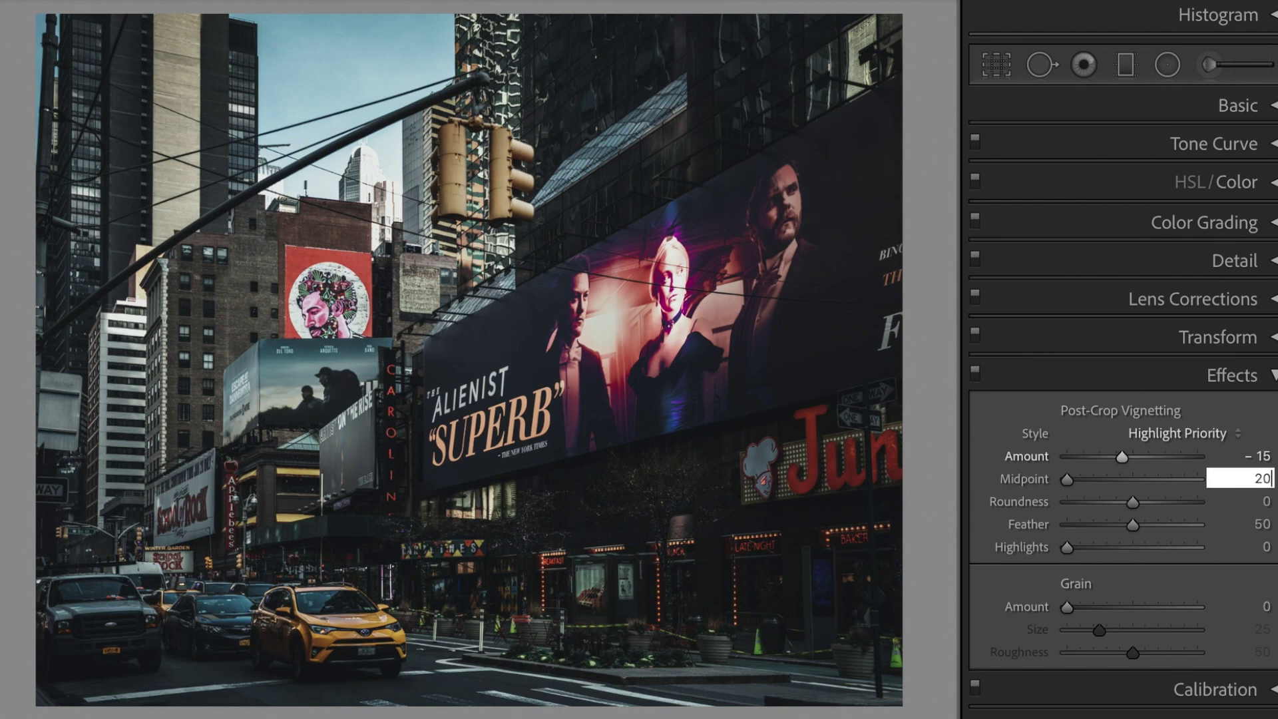